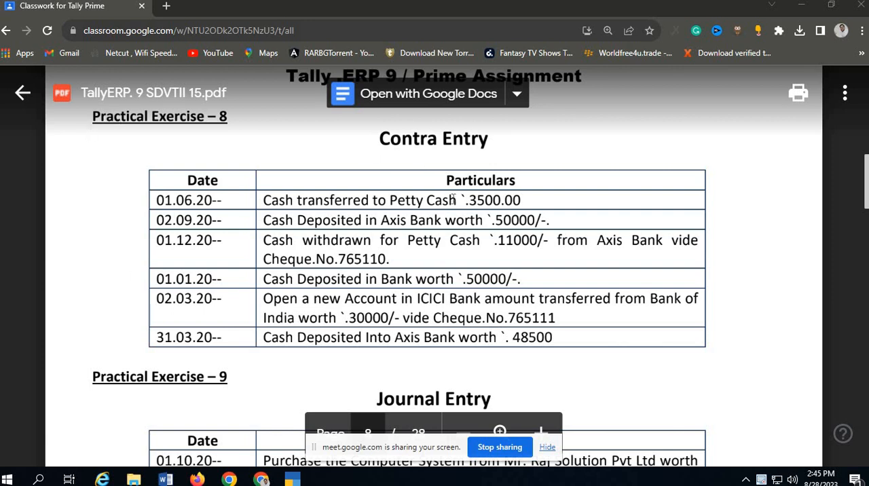
Review the Contra Entry exercise, switch to TallyPrime, and start a new Contra voucher.
key(ctrl+plus)
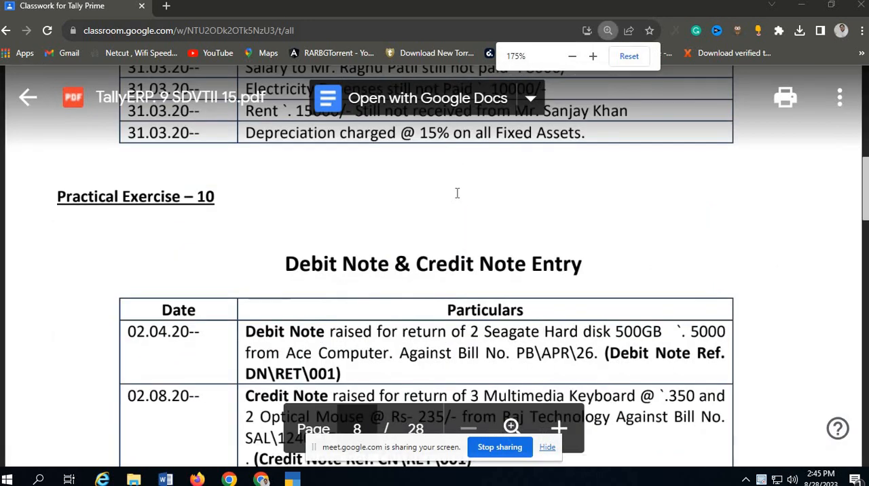
scroll(457, 192, up, 8)
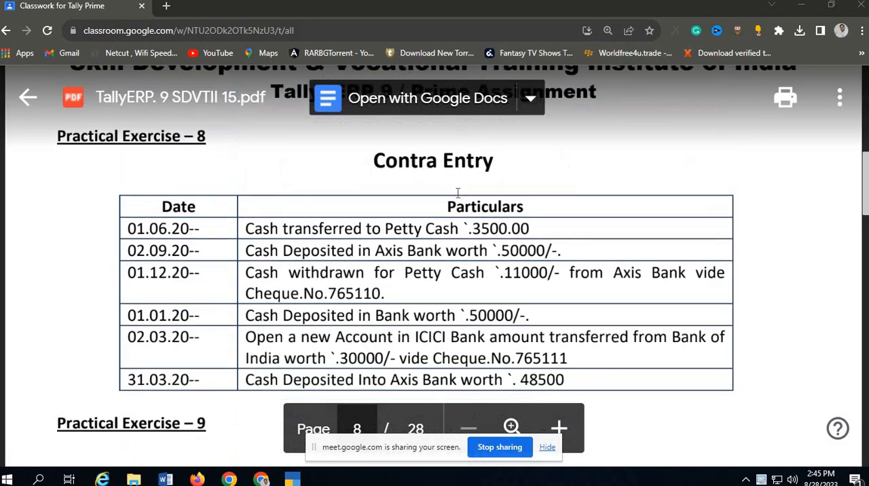
scroll(457, 192, down, 2)
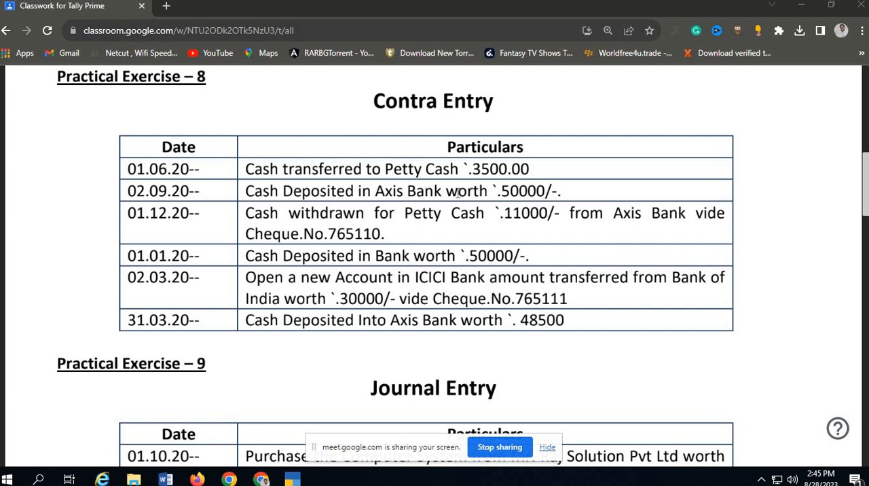
click(292, 479)
key(Up)
key(Up)
key(Up)
key(Up)
key(Up)
key(Up)
key(Up)
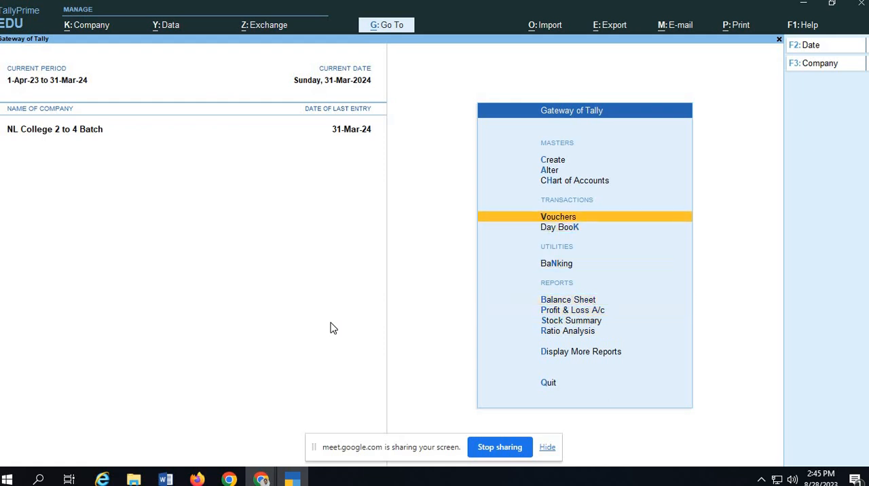
key(Return)
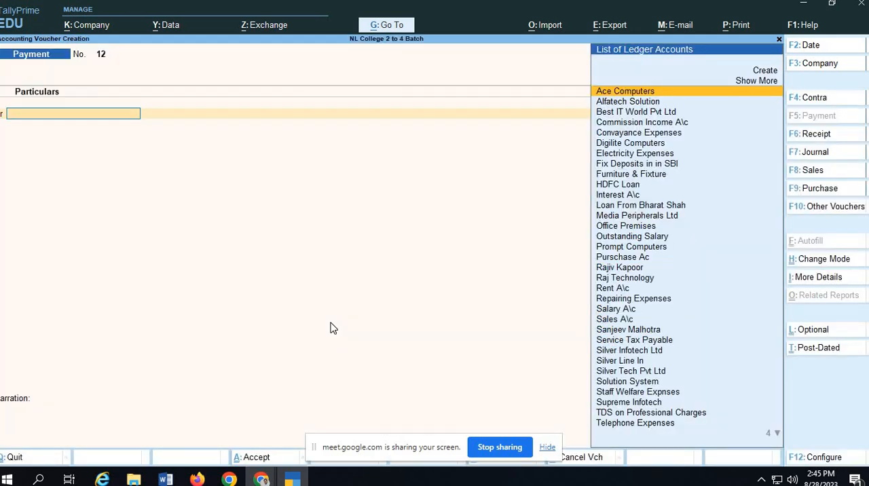
key(F4)
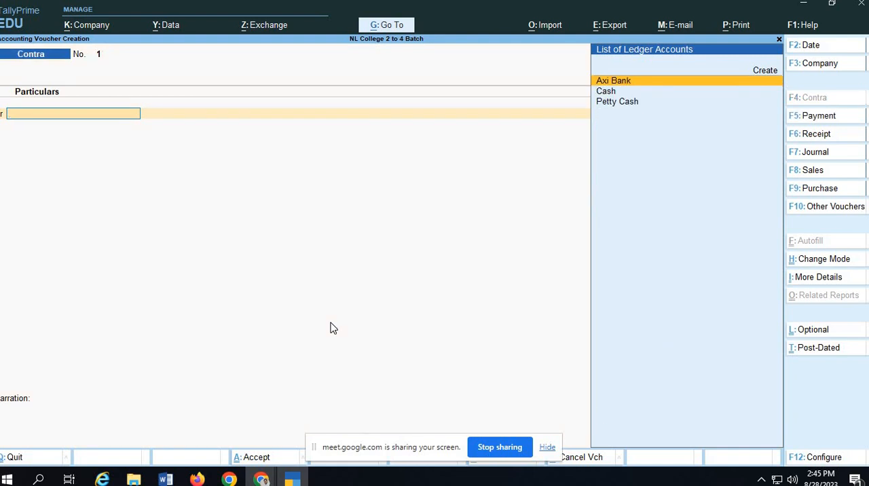
Set the Contra voucher's date to 1.6.23.
key(F2)
text(1..)
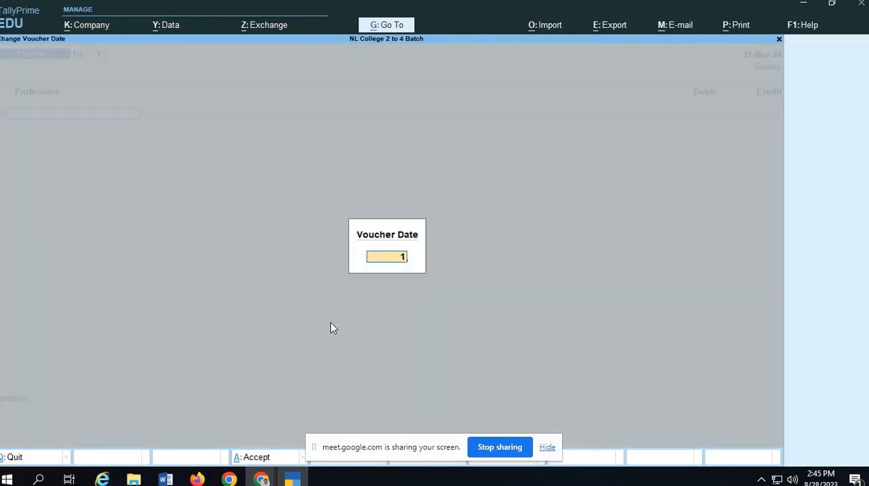
key(BackSpace)
key(BackSpace)
text(.6.23)
key(Return)
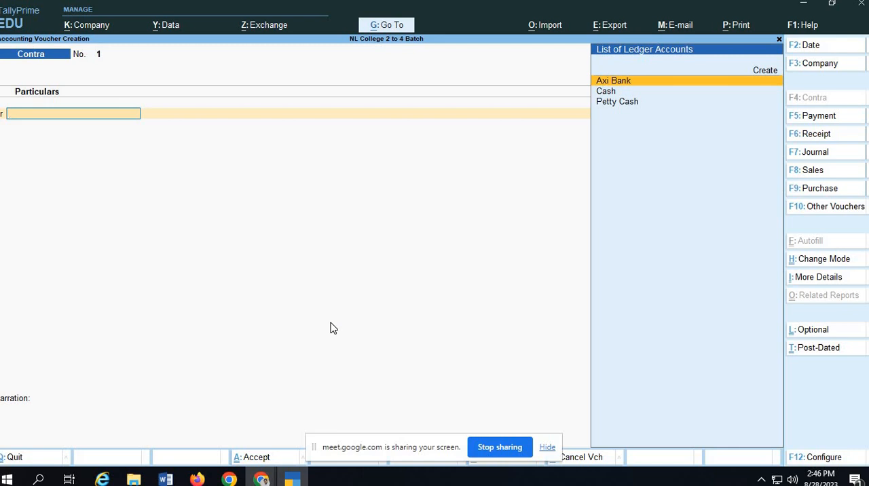
Set the Contra voucher's mode to Double Entry.
key(ctrl)
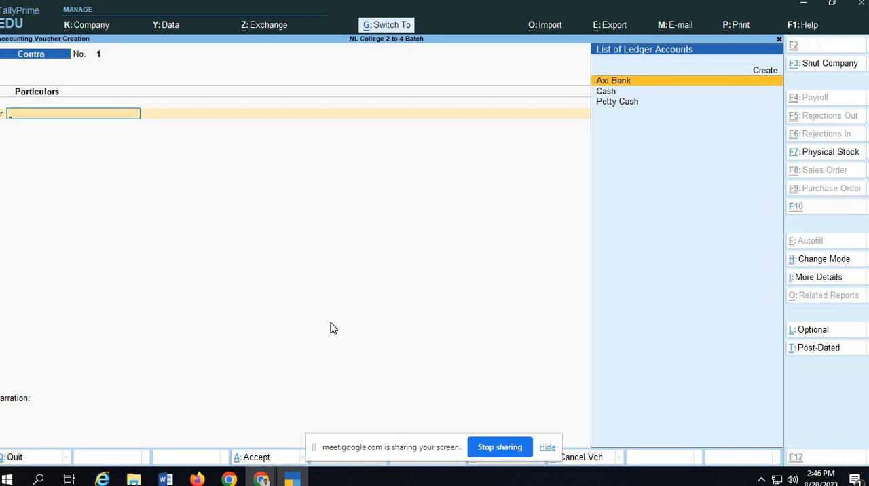
key(ctrl+h)
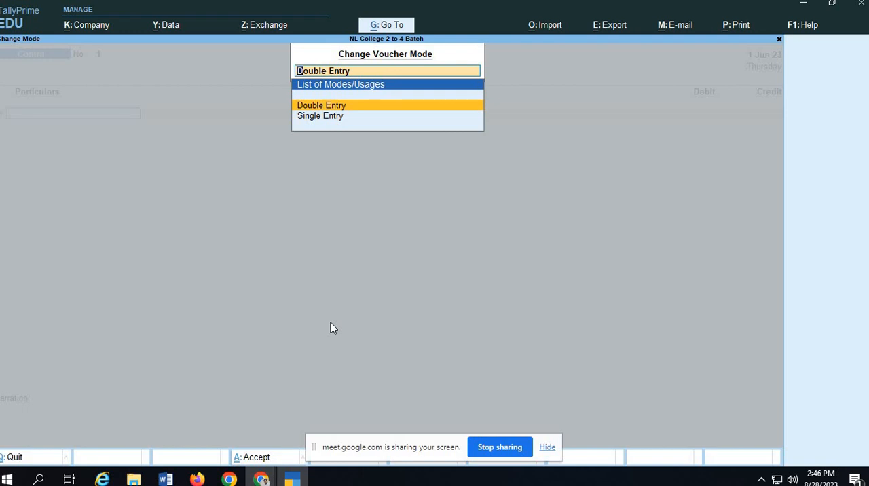
key(Return)
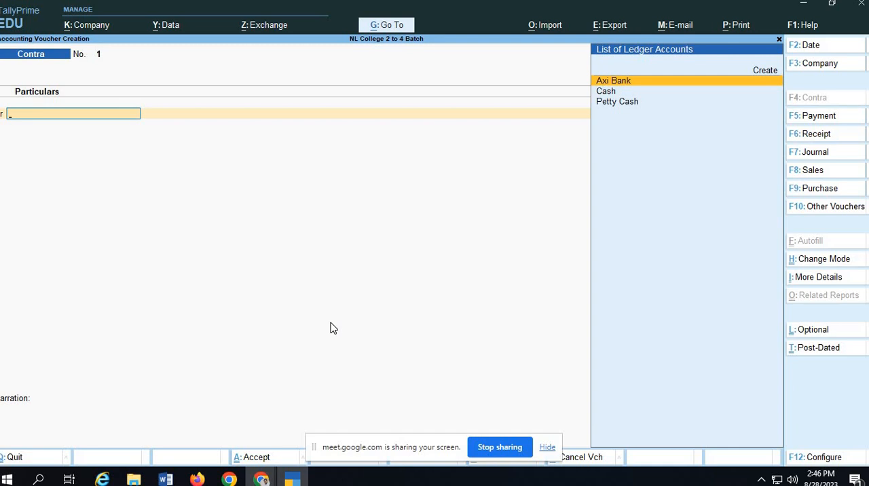
Credit the Cash ledger with 3,500 on the voucher's opening line.
key(Down)
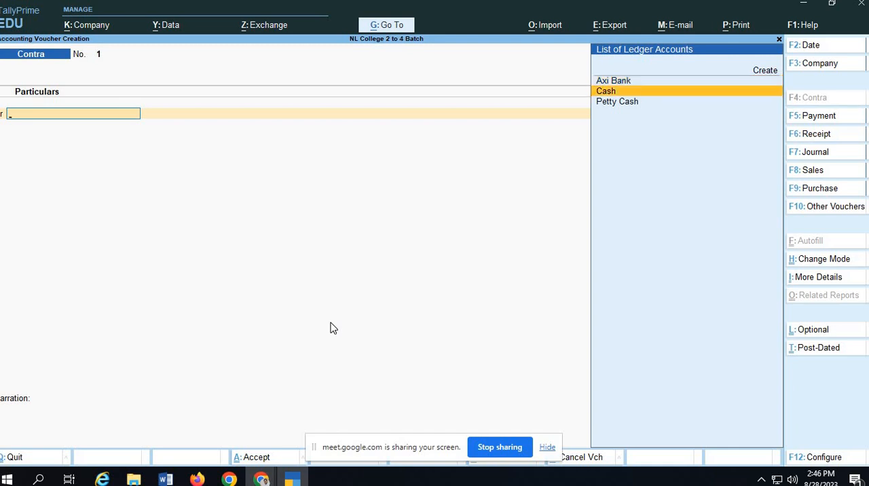
key(Return)
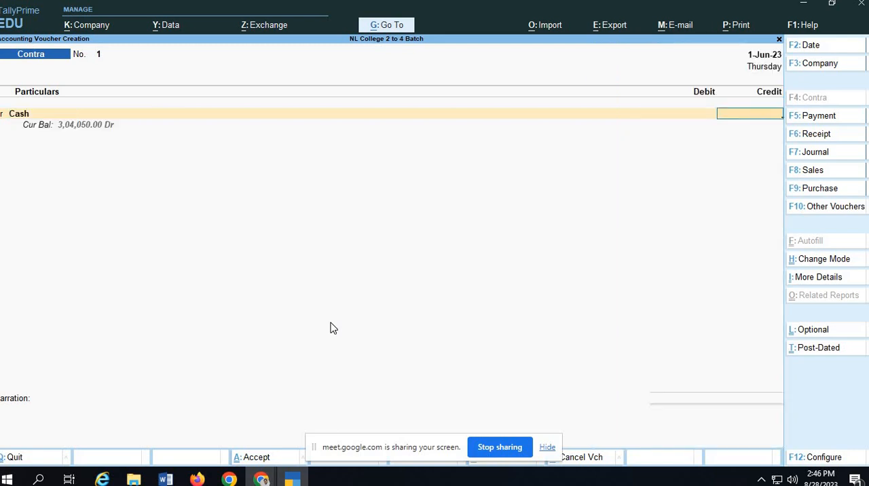
text(3500)
key(Return)
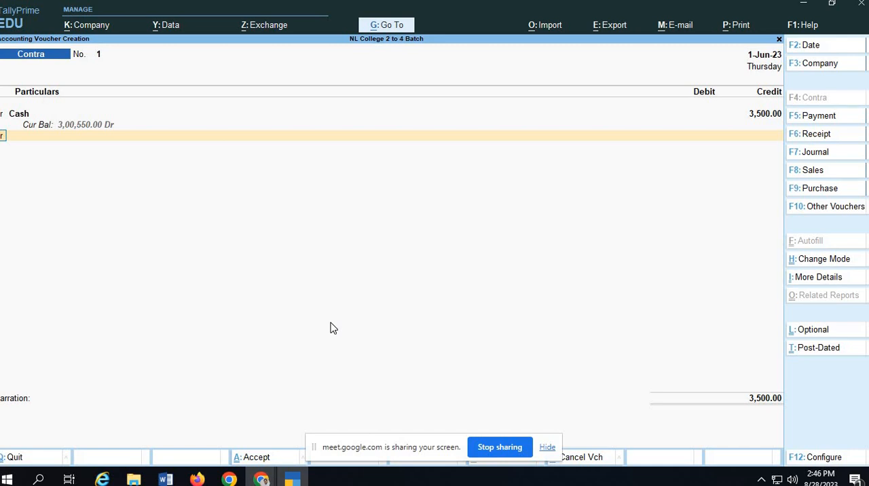
Debit the Petty Cash ledger with 3,500 on the second line, continuing past the negative cash warning.
key(Return)
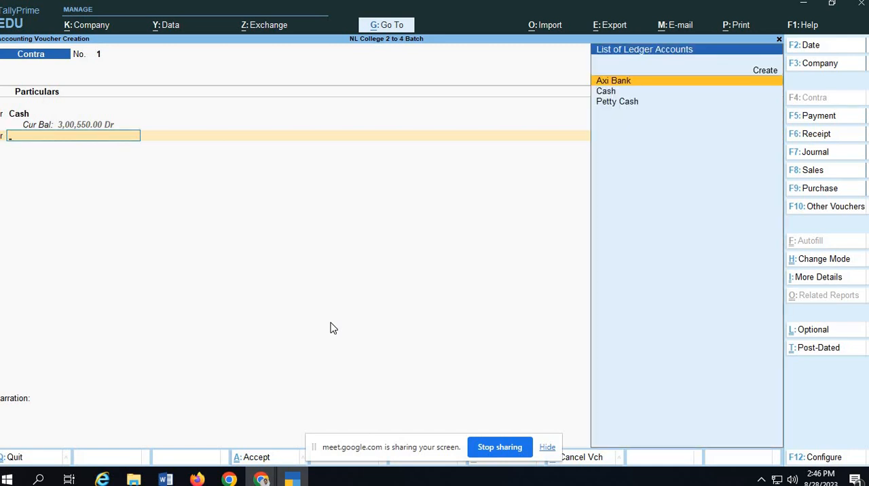
key(Down)
key(Down)
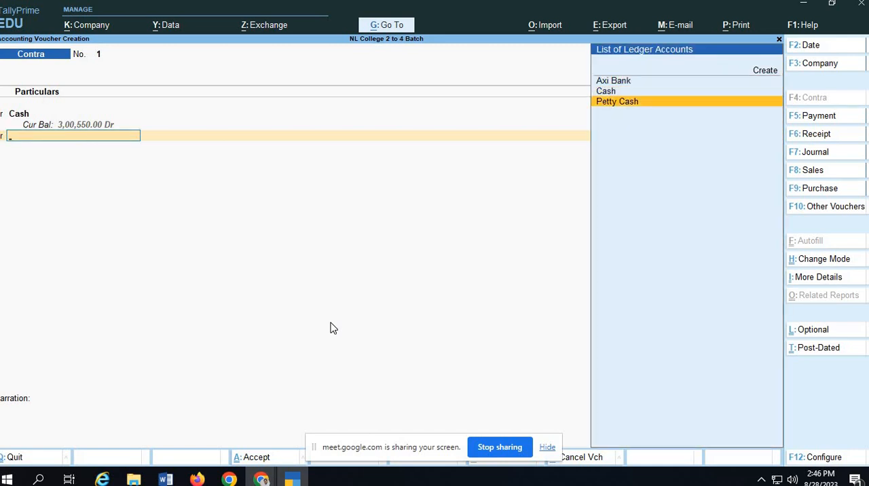
key(Return)
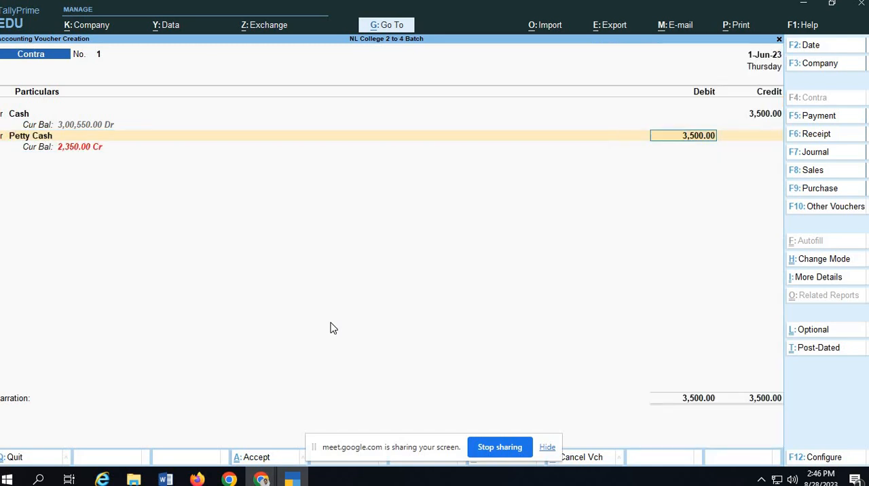
key(Return)
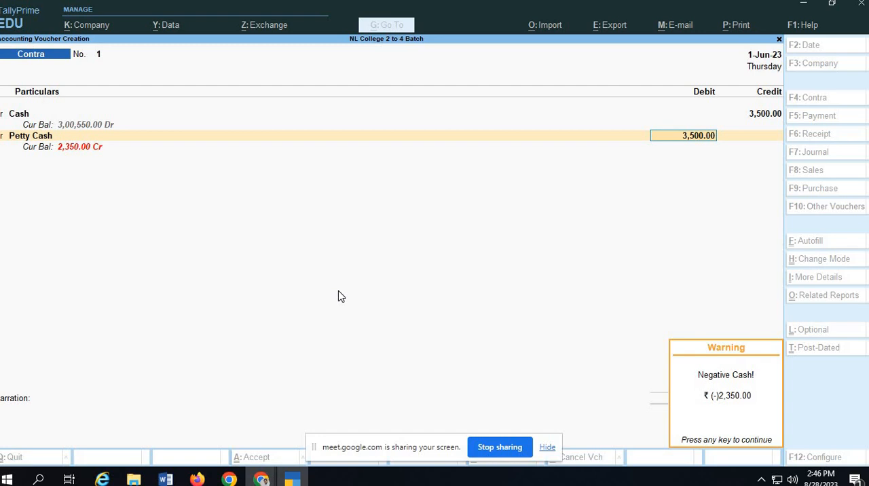
key(Return)
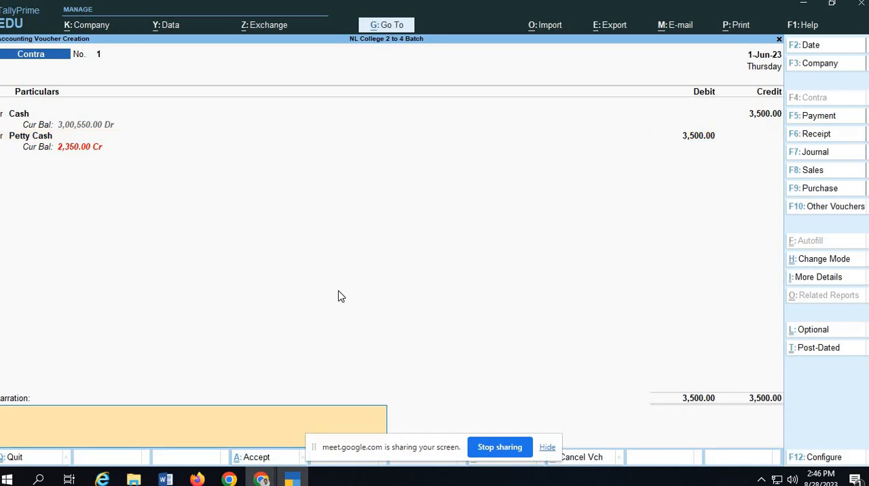
Enter the narration "Being Cash Transferred to Petty Cash" and save the voucher.
text(Being Cash Transferred to)
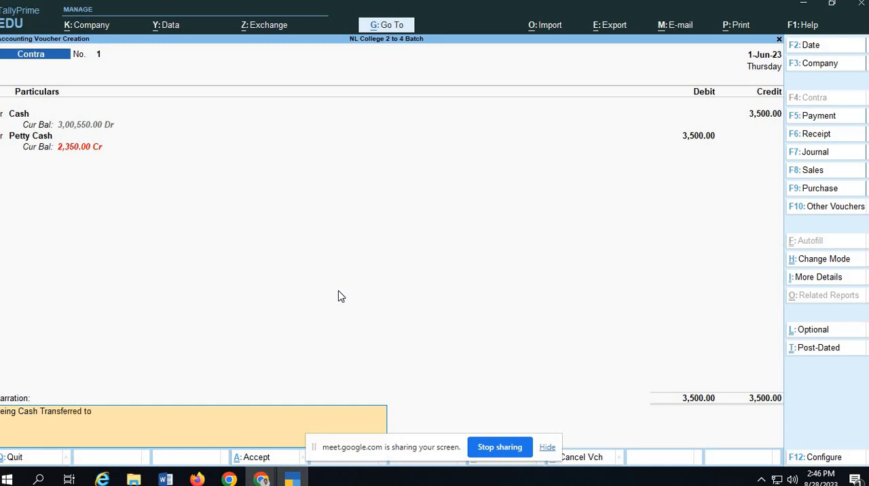
text( Petty Cash)
key(Return)
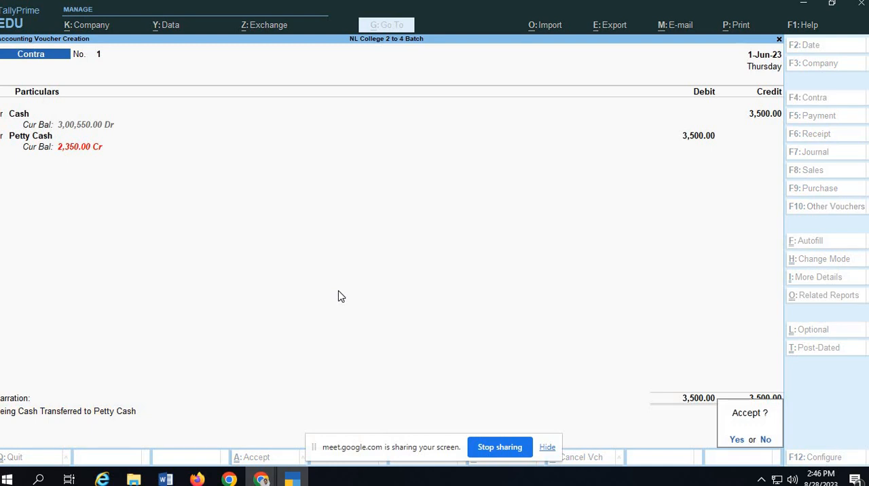
key(Return)
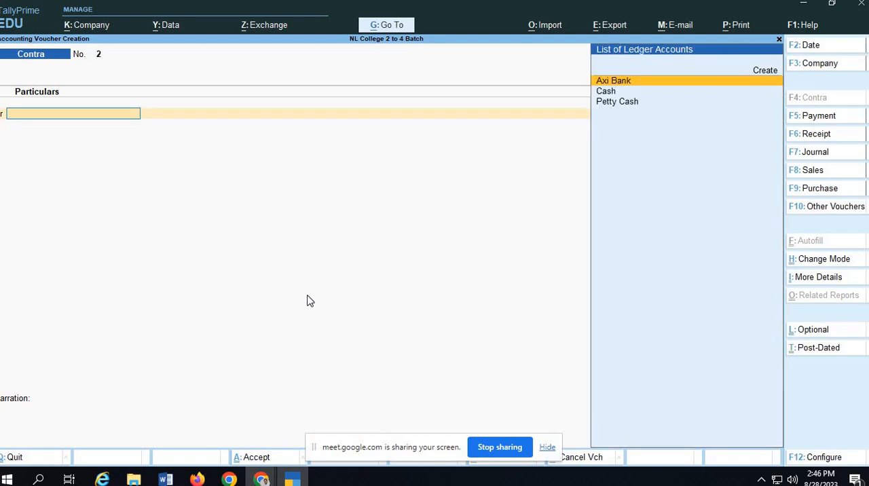
Check the next exercise entry in Google Classroom, return to TallyPrime, and set the second Contra voucher's date to 1-Sep-23.
click(261, 480)
click(197, 433)
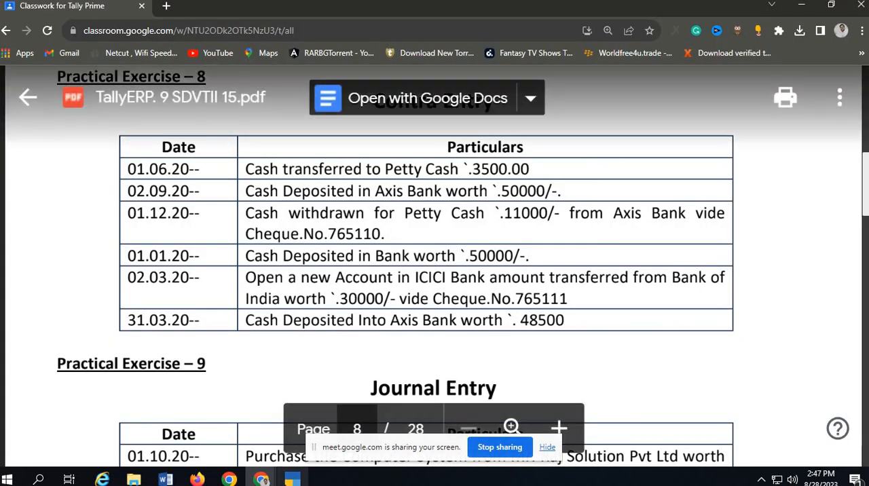
click(292, 479)
key(F2)
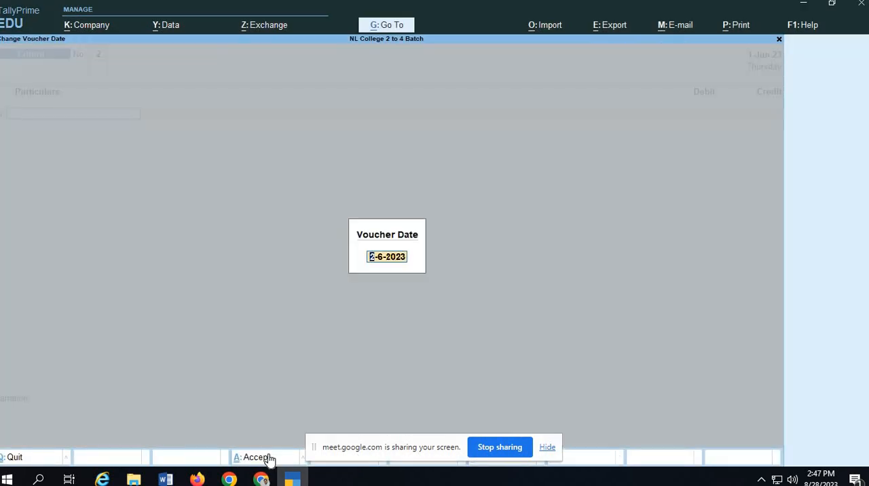
text(1.)
key(Return)
Credit the Cash ledger with 50,000 on Contra voucher 2, checking the amount against the exercise.
text(cas)
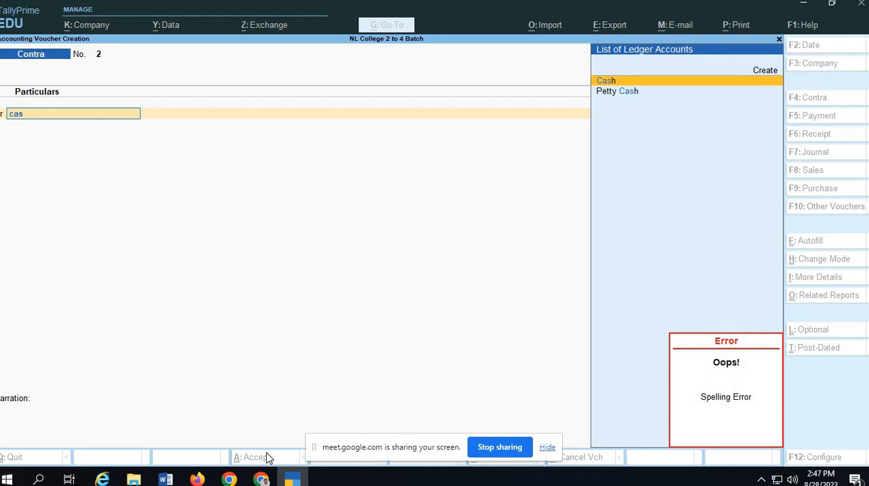
key(alt+Tab)
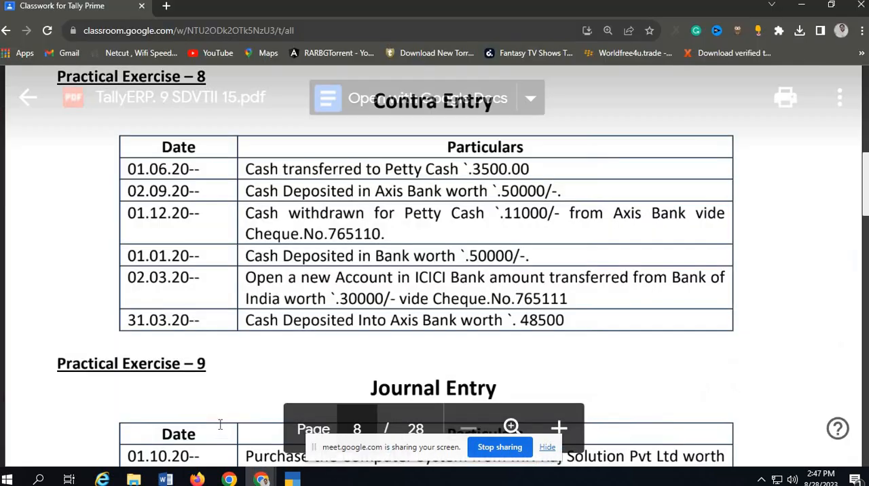
key(alt+Tab)
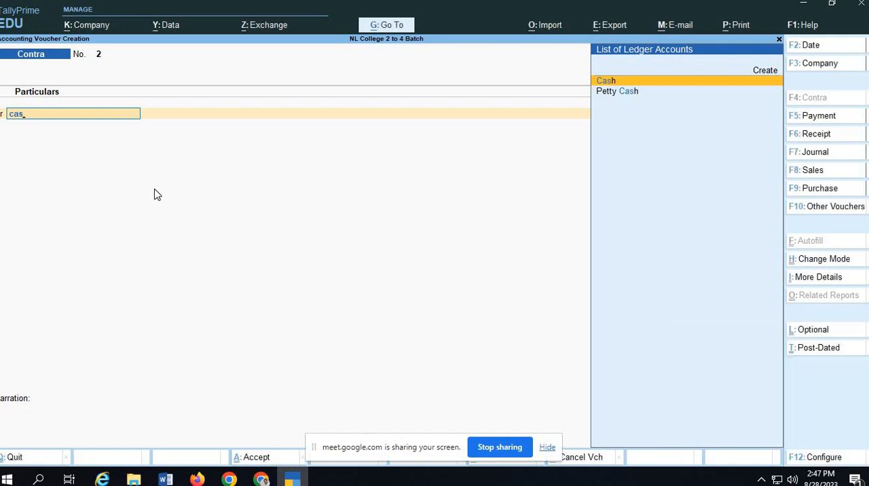
key(Return)
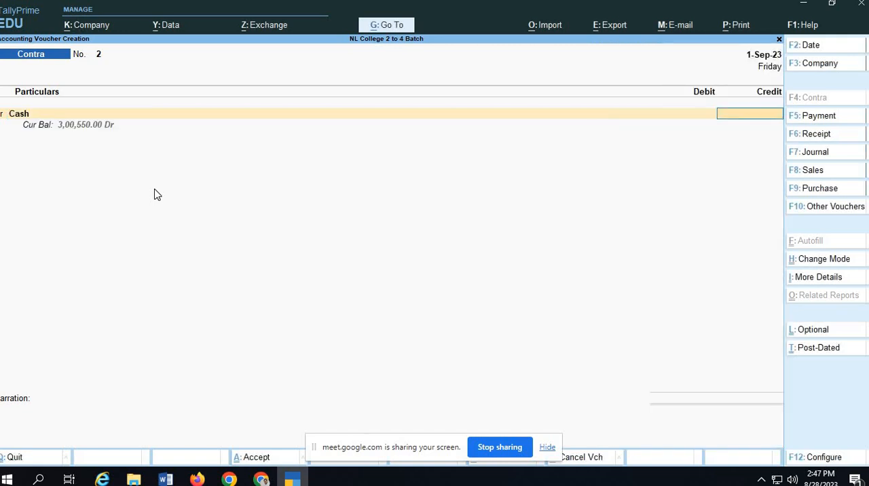
text(50000)
key(Return)
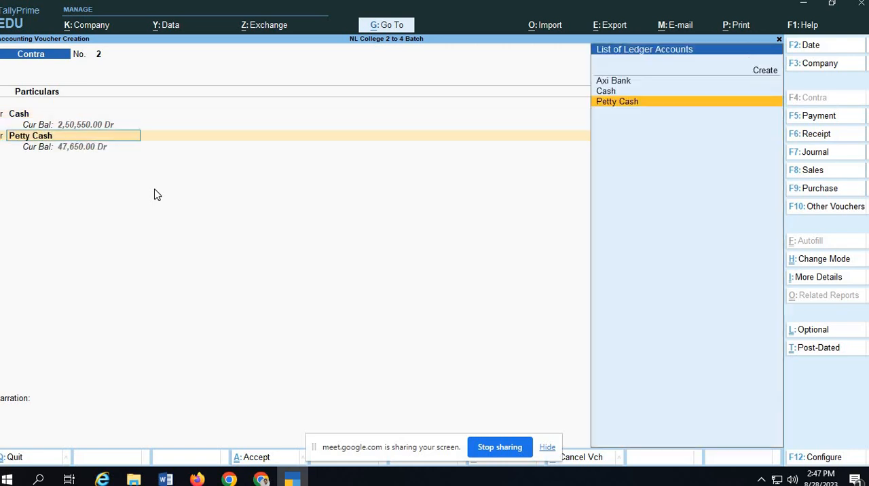
Debit the Axi Bank ledger with 50,000 and accept the full amount as a Cash bank allocation.
text(Ax)
key(Return)
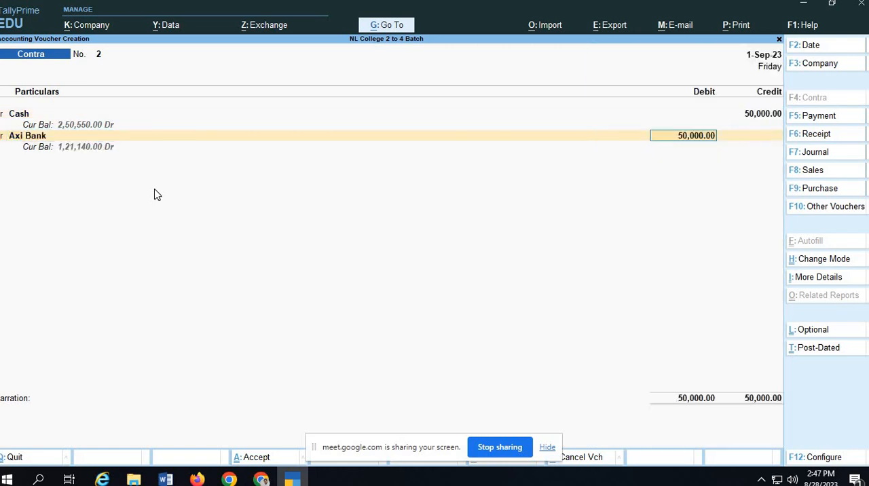
key(Return)
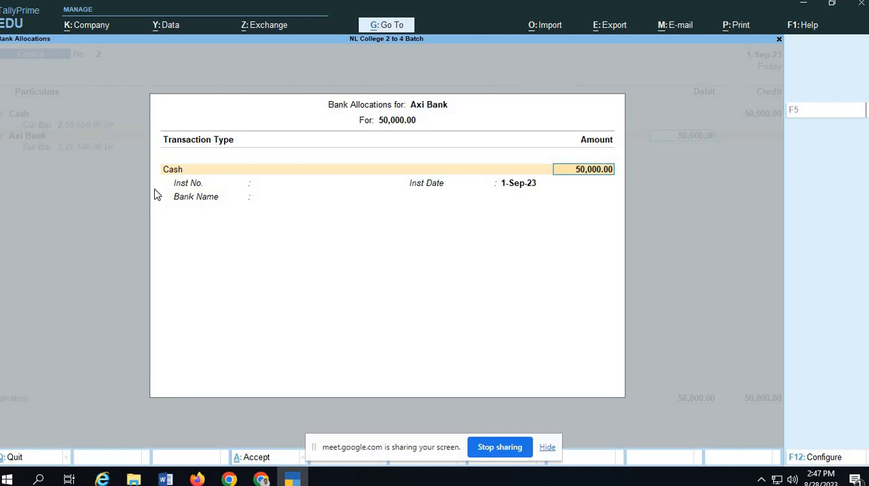
key(Return)
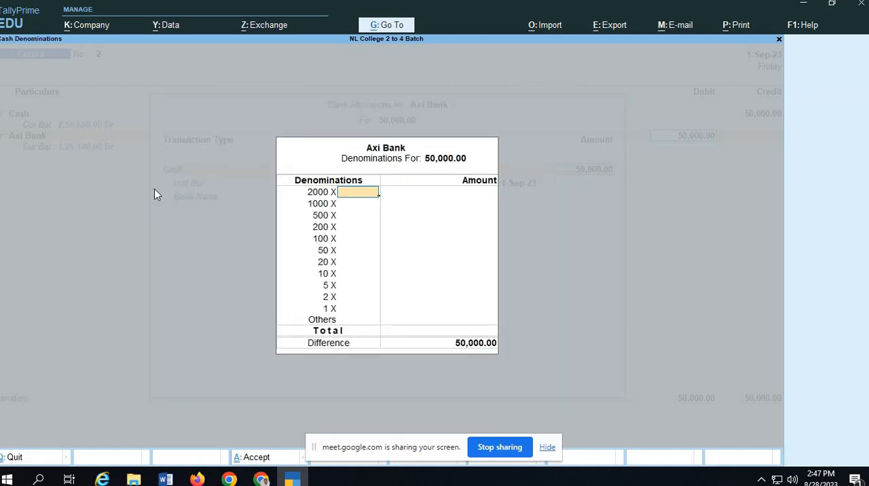
text(40)
key(Return)
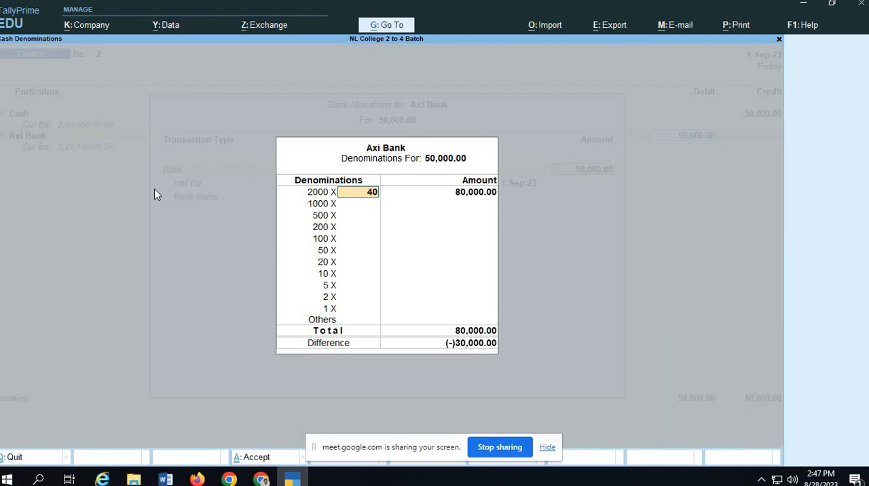
key(Escape)
key(Return)
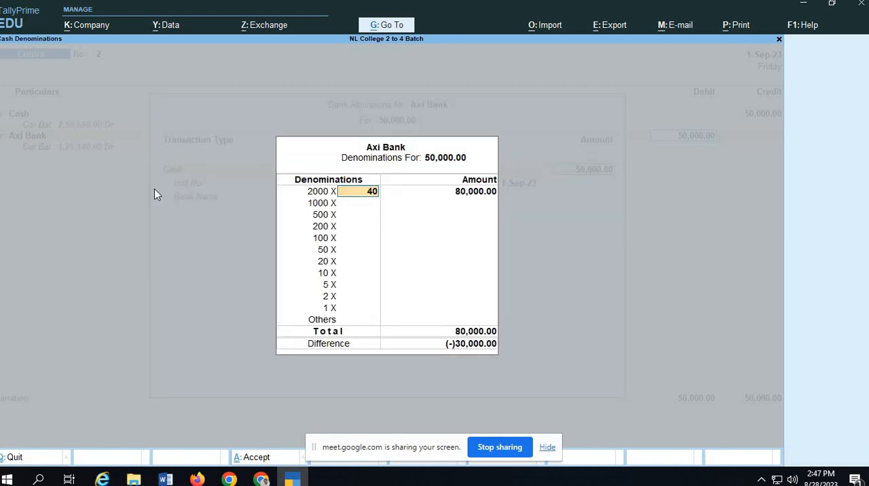
key(BackSpace)
key(BackSpace)
Enter 20 as the number of 2000 notes in the Axi Bank cash denominations.
text(20)
key(Return)
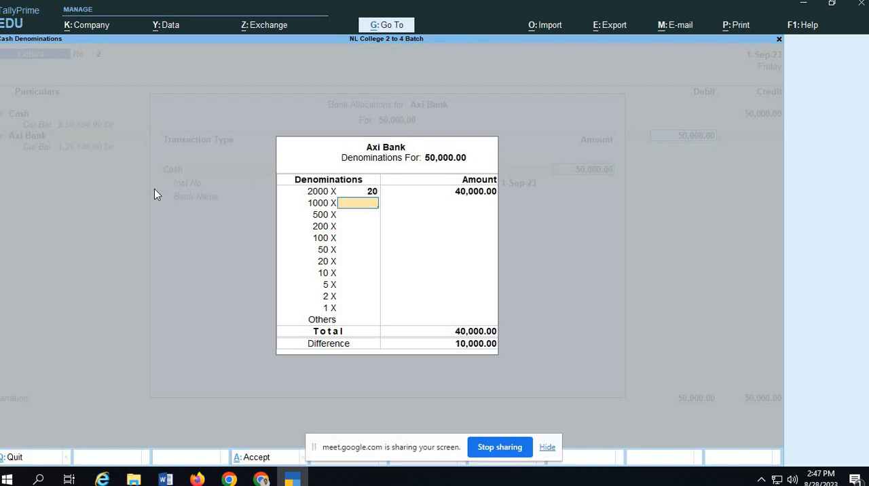
Enter 20 as the number of 500 notes and accept the Axi Bank allocation with the bank name left blank.
key(Return)
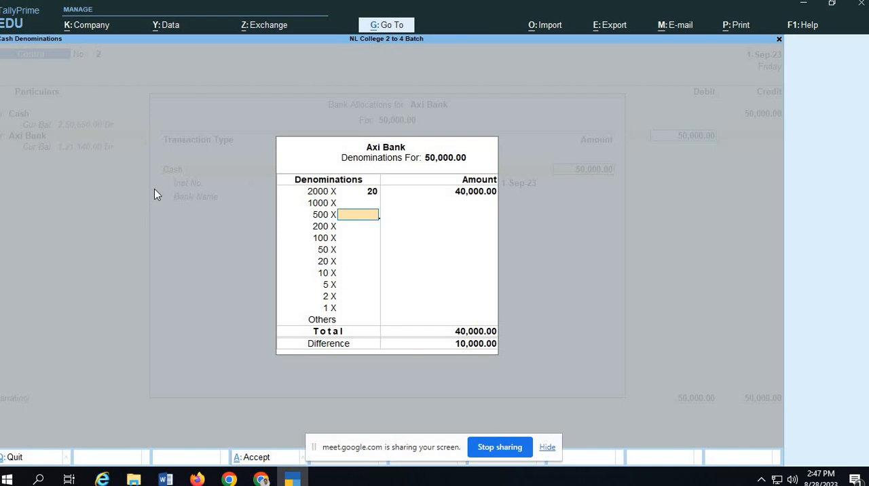
text(20)
key(Return)
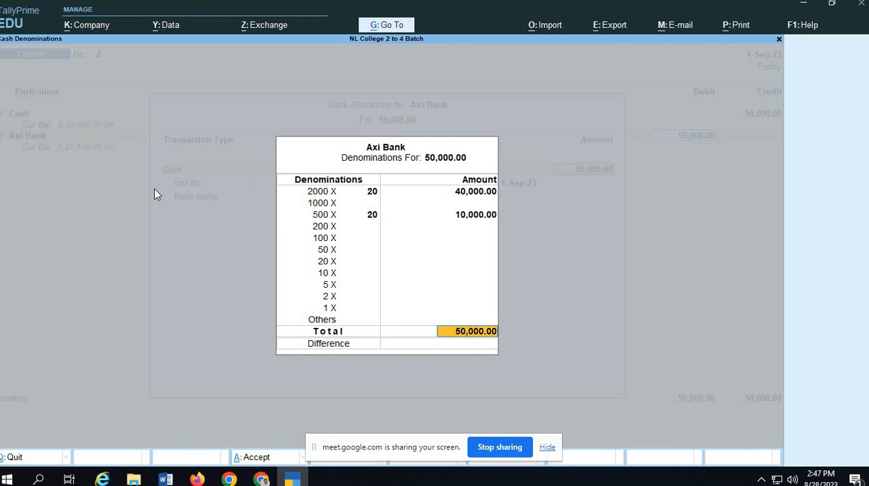
key(Return)
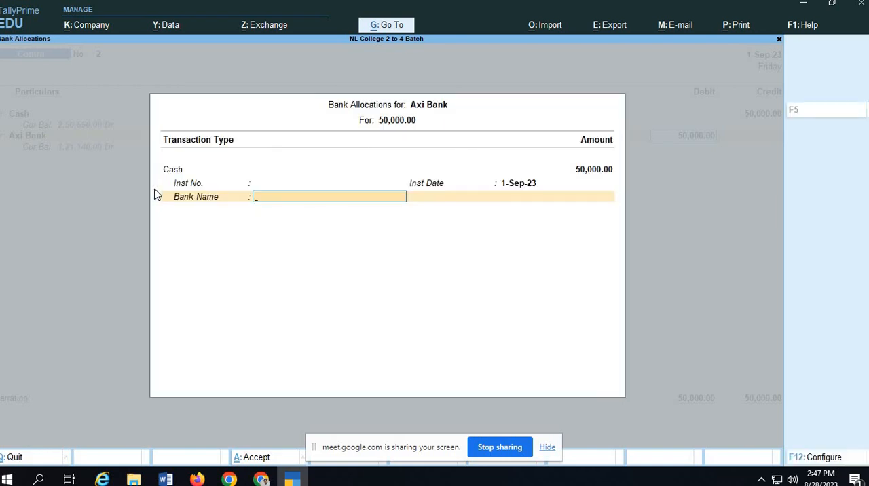
key(Return)
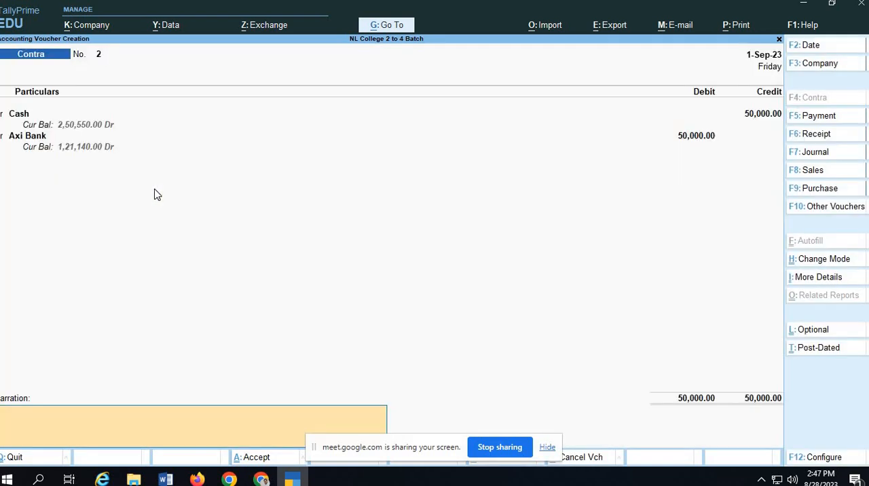
Enter the narration "Being Cash Deposted in Axis Bank" and save Contra voucher 2.
text(Being Cash Deposted in )
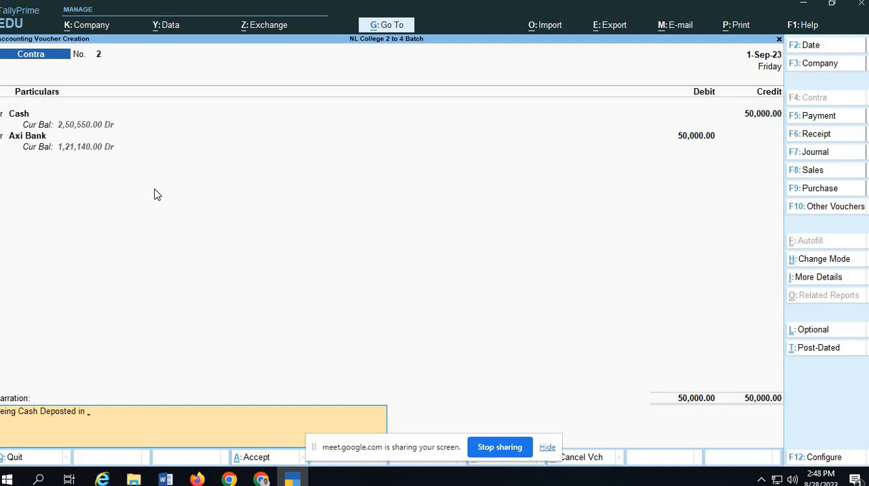
text(Axis Bank)
key(Return)
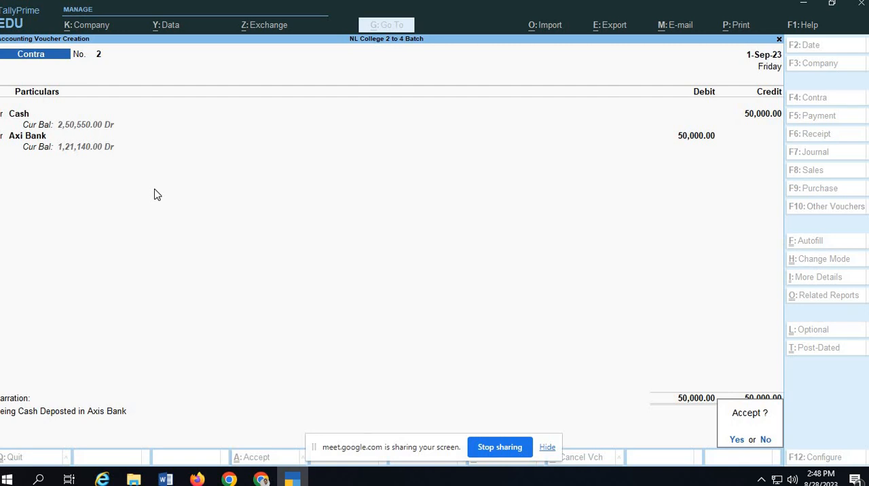
key(Return)
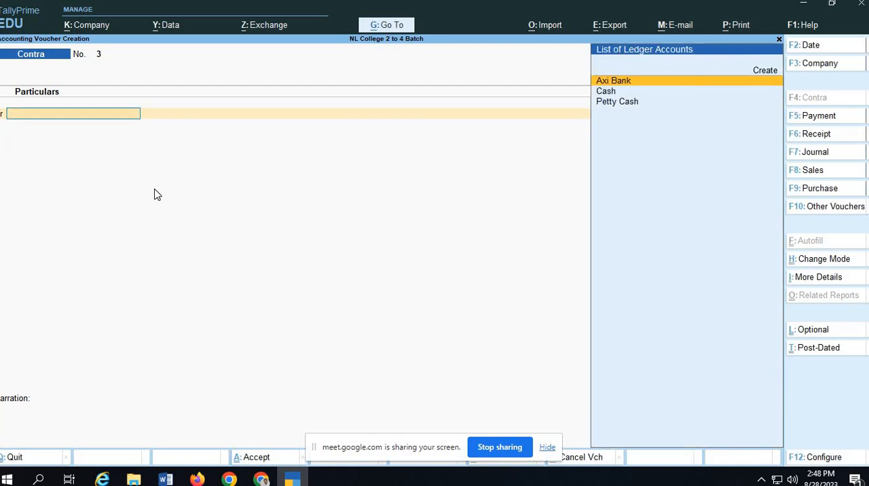
Check the next contra entry in Google Classroom, return to TallyPrime, and choose Axi Bank as the credited ledger of voucher 3.
mouse_move(269, 480)
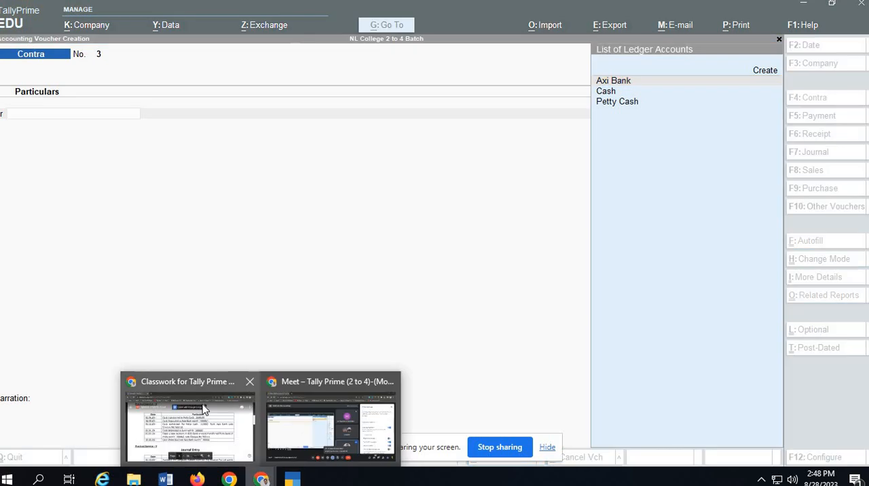
click(191, 418)
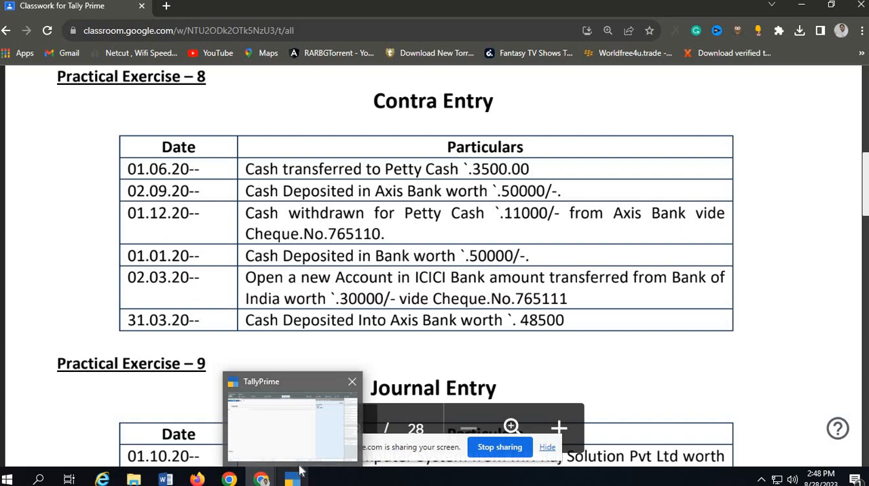
click(292, 422)
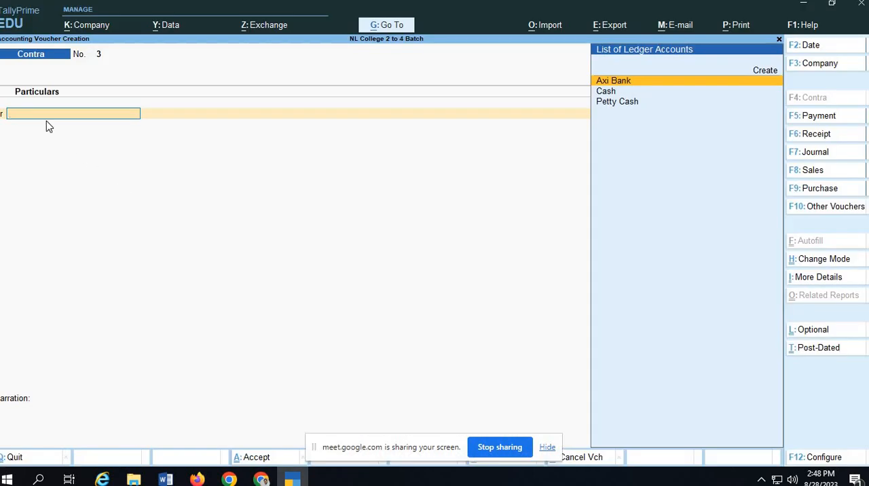
key(Return)
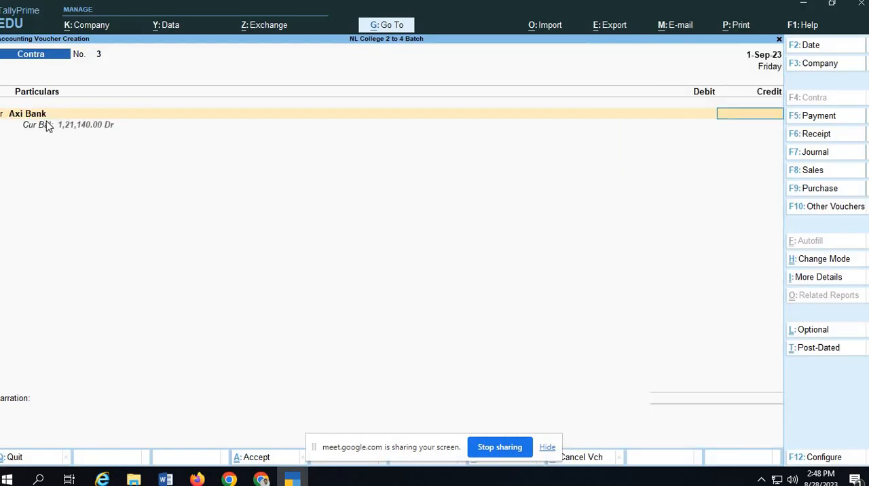
Set Contra voucher 3's date to 1-Dec-23, checking it against the exercise.
key(F2)
key(alt+Tab)
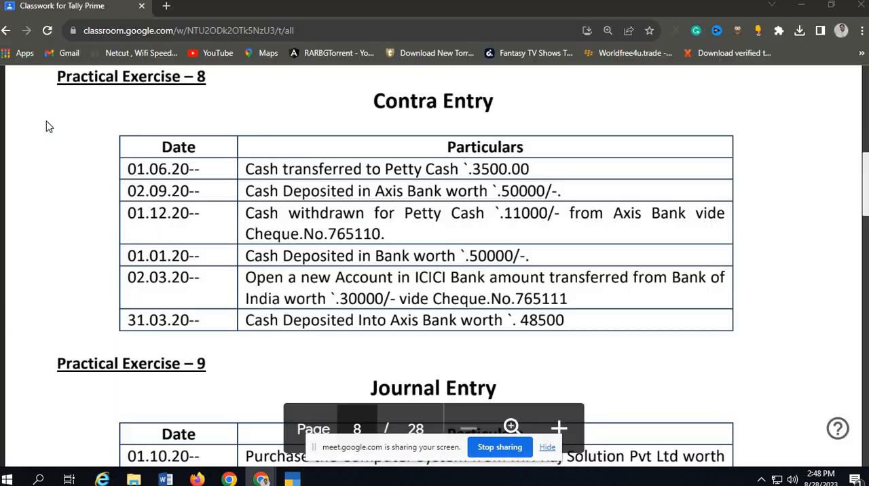
key(alt+Tab)
text(1-12)
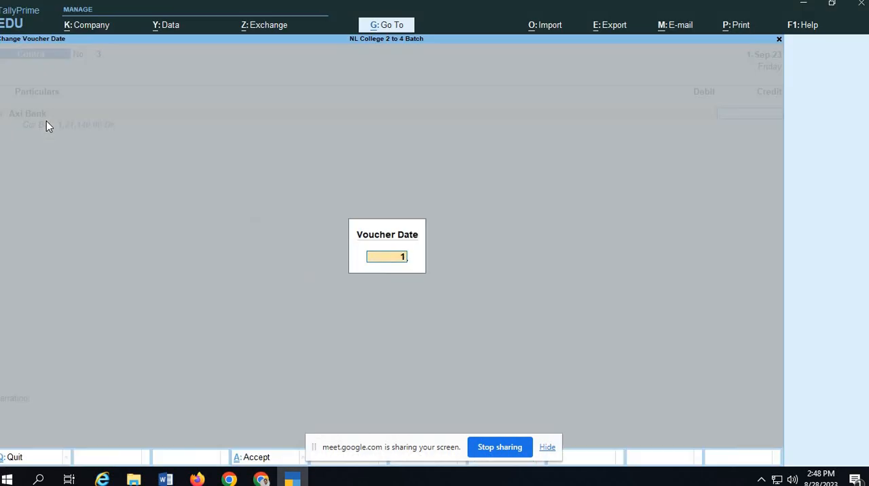
key(Return)
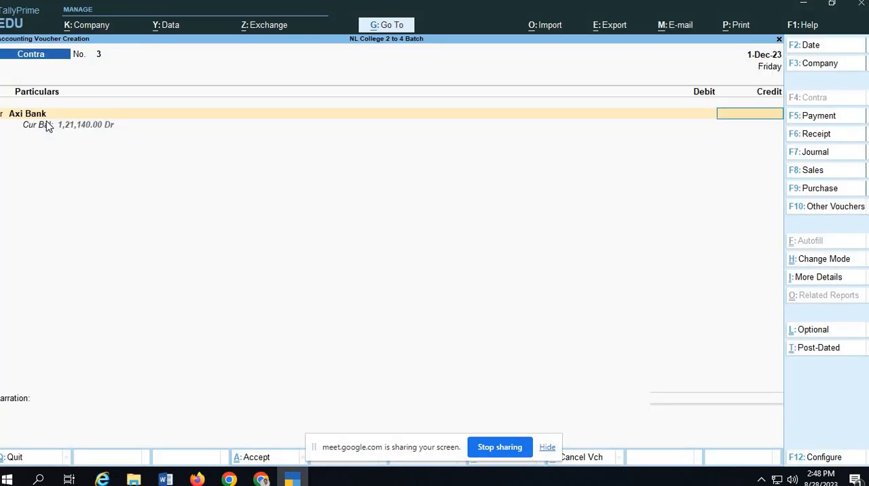
Credit Axi Bank with 11,000 and accept a Cheque allocation with cheque range Not Applicable, no instrument number and date 1-Dec-23.
key(alt+Tab)
key(alt+Tab)
text(11,000)
key(Return)
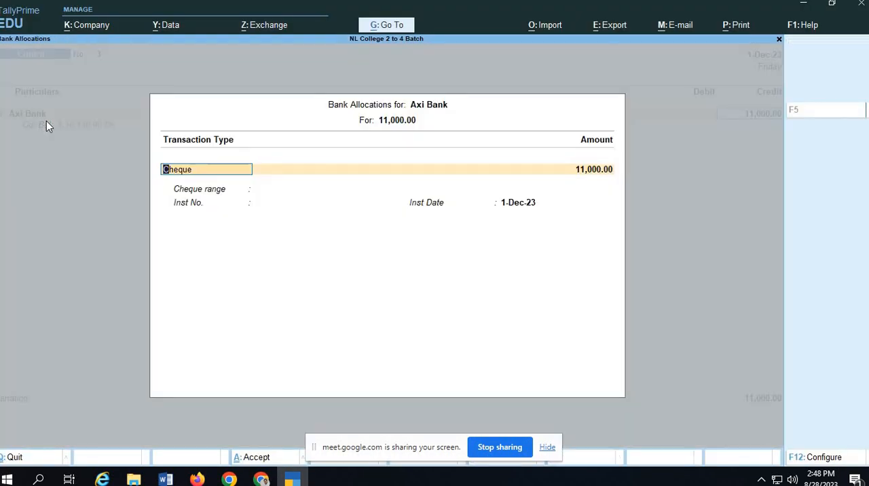
key(Return)
key(Return)
key(Return)
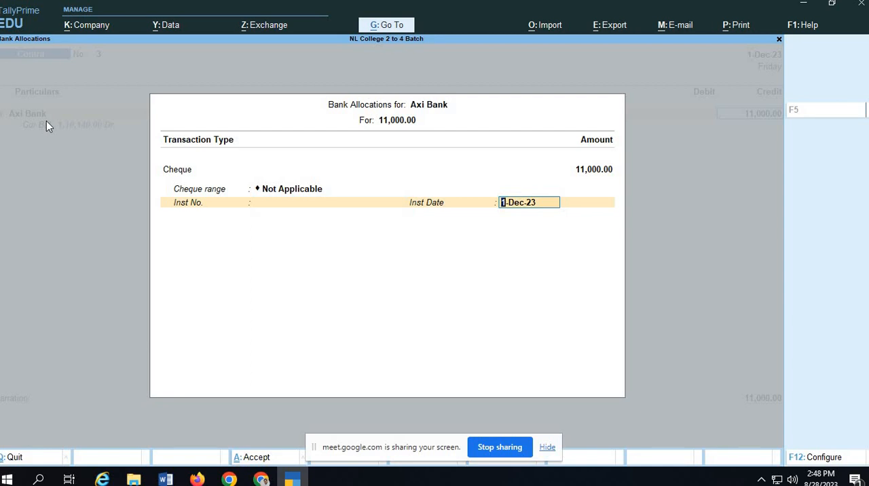
key(Return)
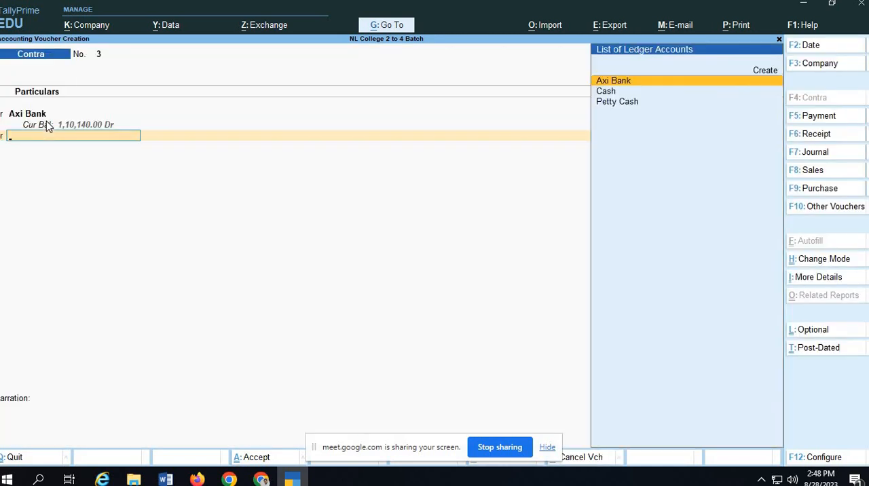
Debit the Petty Cash ledger with the full 11,000 on Contra voucher 3.
text(pet)
key(Return)
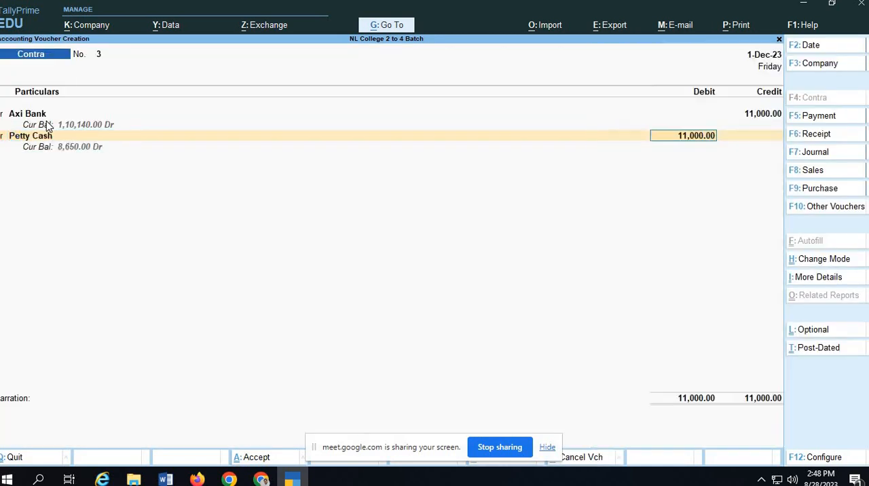
key(Return)
Enter the narration "Being Cash Transferred to Petty Cahs from Axis Bank" and save Contra voucher 3.
text(Be)
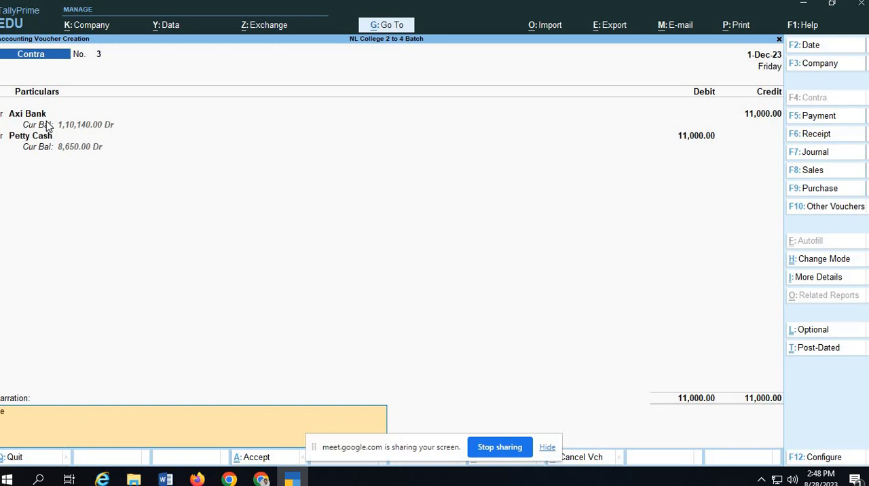
text(ing Cash Transferred to Petty C)
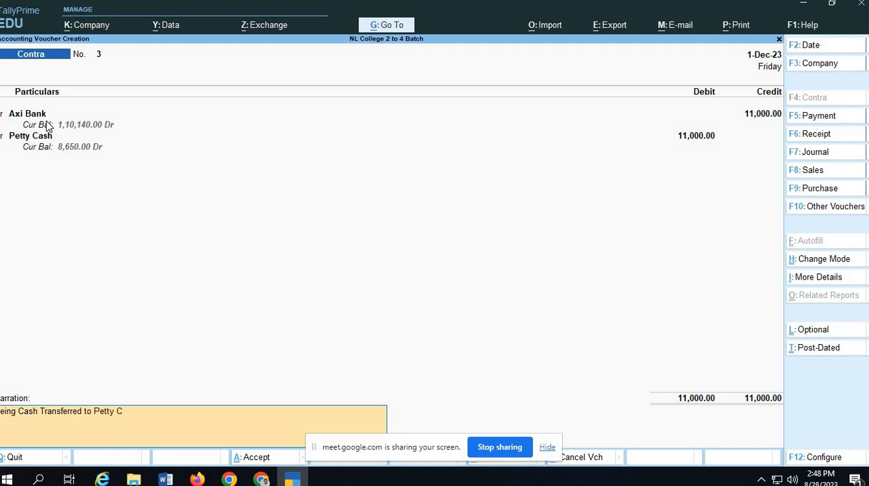
text(ahs from Axis)
text( Bnak)
key(Return)
key(Escape)
key(BackSpace)
key(BackSpace)
key(BackSpace)
text(ank)
key(Return)
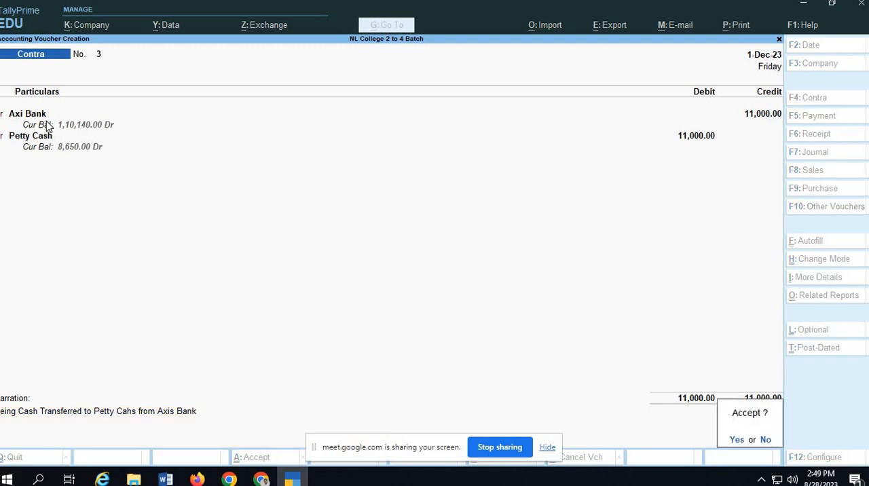
key(Return)
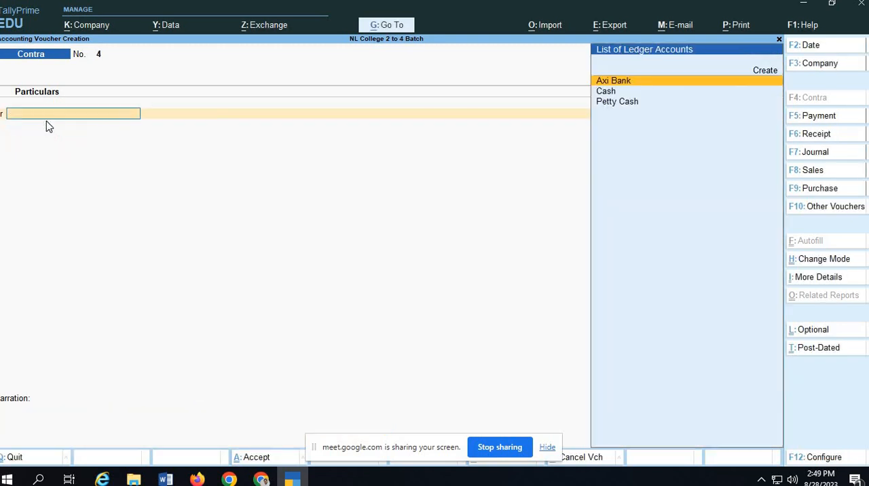
Check the next entry in Google Classroom, return to TallyPrime, and credit the Cash ledger with 50,000 on Contra voucher 4.
key(alt+Tab)
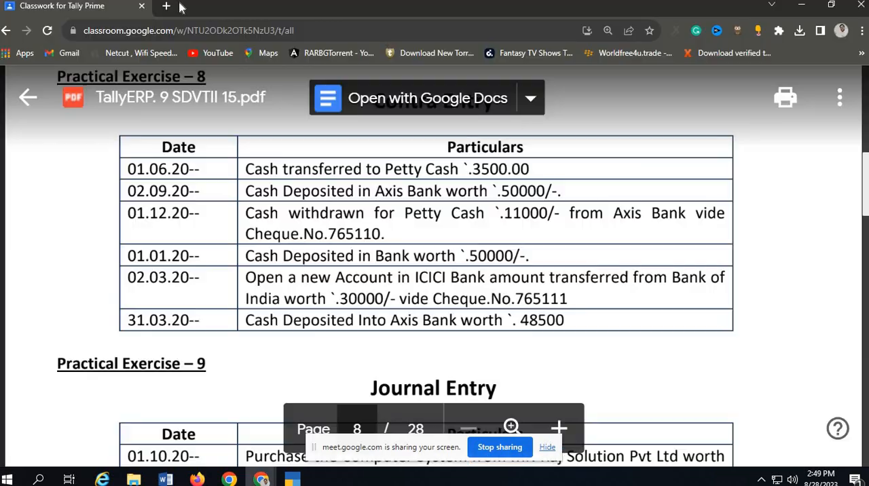
key(alt+Tab)
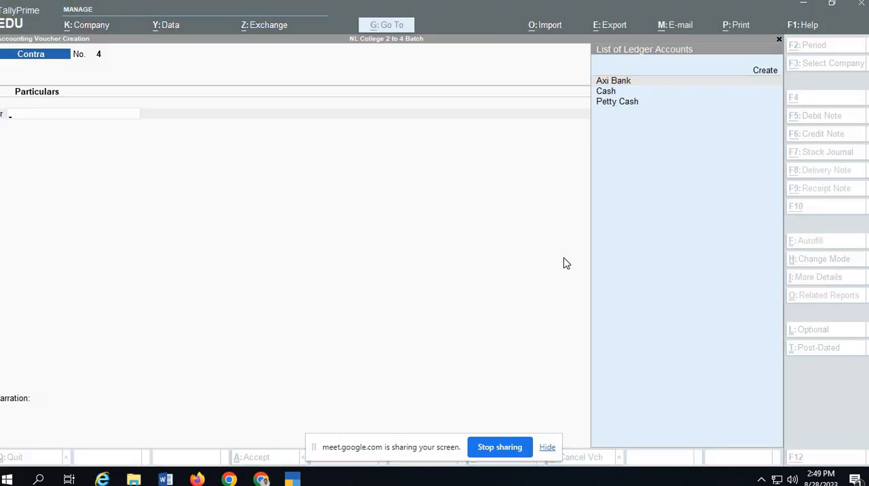
text(Cas)
key(Return)
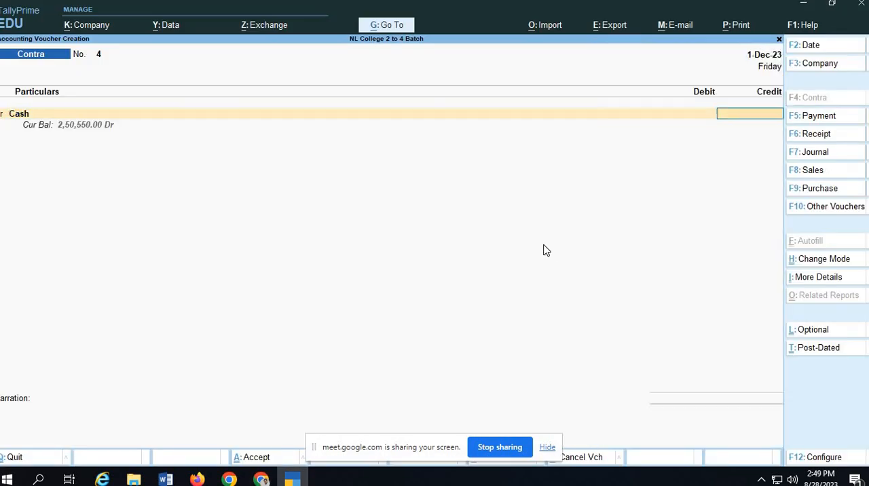
text(50000)
key(Return)
Debit Axi Bank with 50,000 on Contra voucher 4 and accept the full amount as a Cash bank allocation.
key(Return)
key(Return)
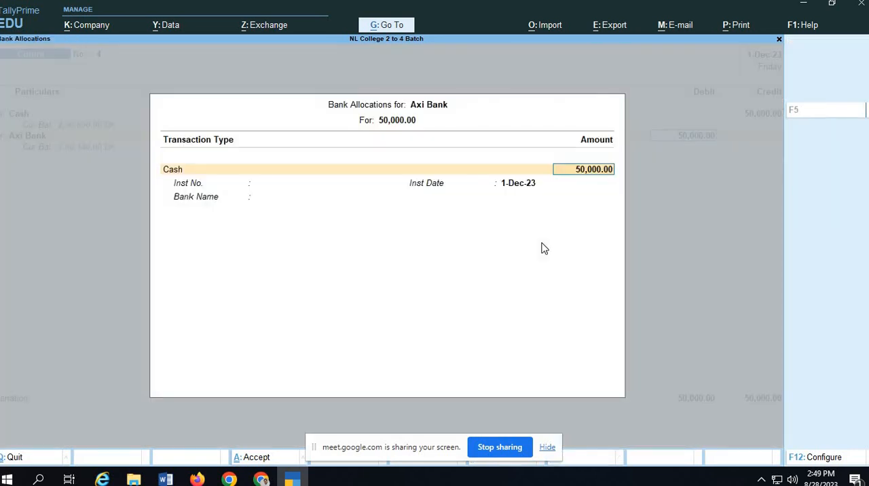
key(Return)
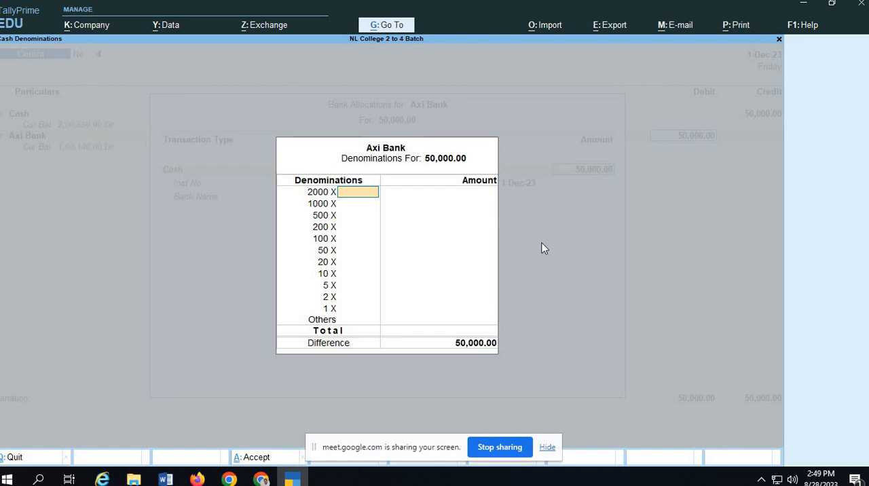
Enter 100 as the number of 500 notes in the cash denominations and accept the Axi Bank allocation.
key(Return)
key(Return)
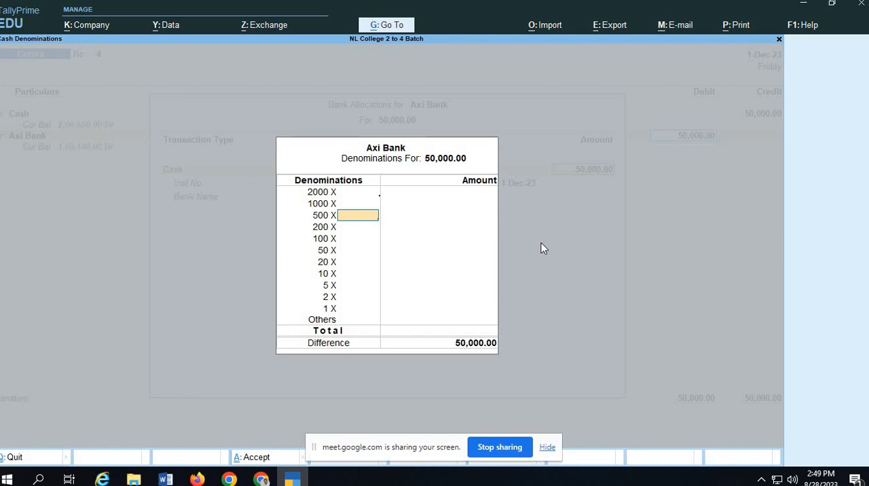
text(10000)
key(BackSpace)
key(BackSpace)
key(Return)
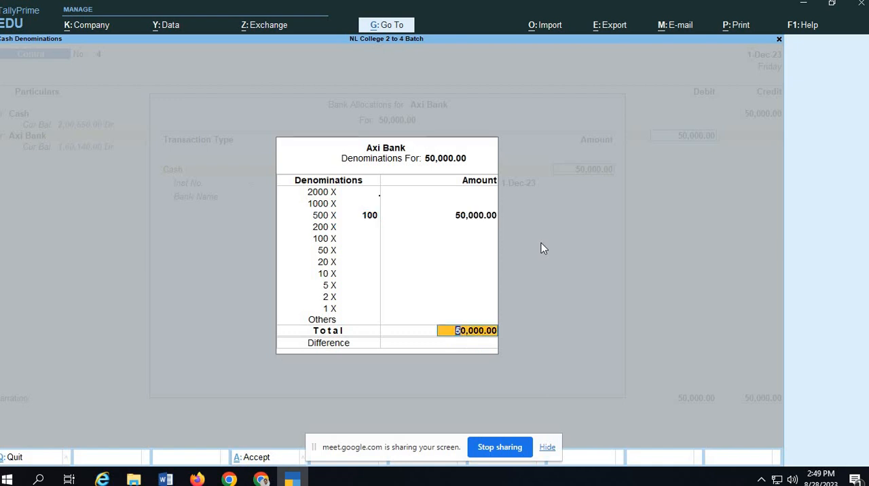
key(Return)
key(Return)
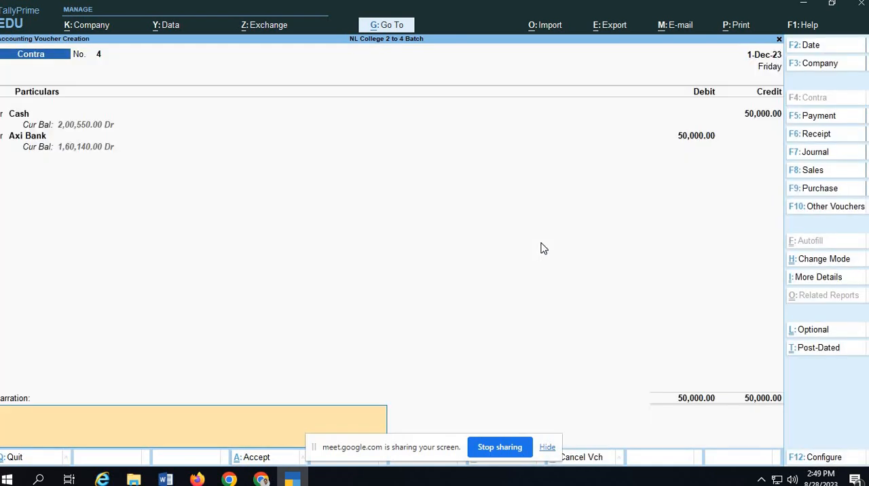
text(Being Cas)
key(BackSpace)
key(BackSpace)
key(BackSpace)
key(BackSpace)
key(BackSpace)
key(BackSpace)
key(BackSpace)
key(BackSpace)
key(BackSpace)
Reuse the previous narration, edit it to "Being Cash Transferred to Axis Bank", and save Contra voucher 4.
key(ctrl)
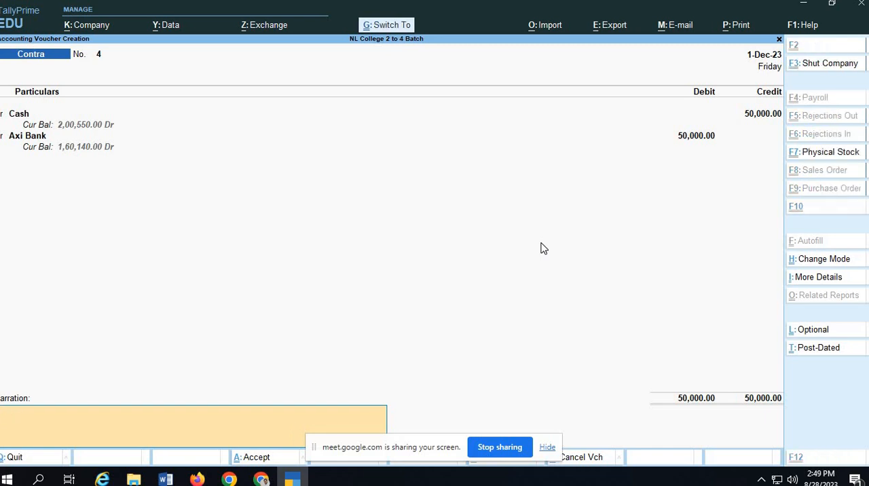
text(Being Cash Transferred to Petty Cahs from Axis Bank)
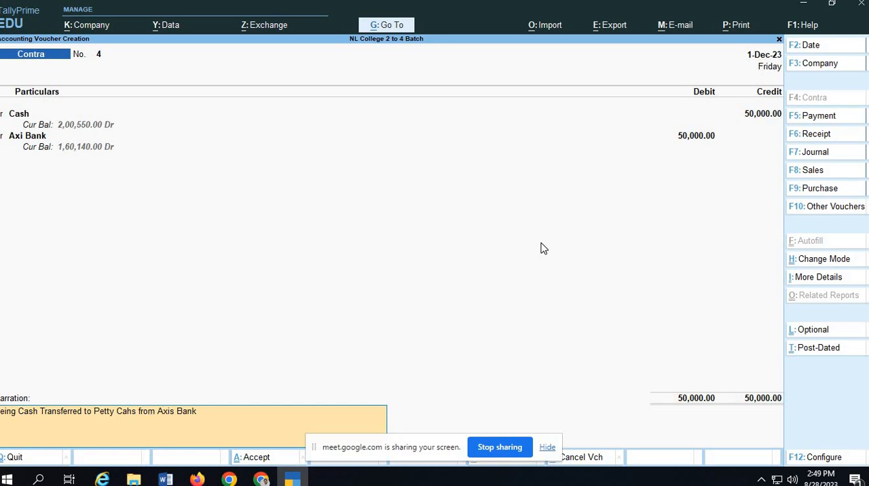
key(BackSpace)
key(BackSpace)
key(BackSpace)
key(BackSpace)
key(BackSpace)
key(BackSpace)
key(BackSpace)
key(BackSpace)
key(BackSpace)
key(BackSpace)
key(BackSpace)
key(BackSpace)
key(BackSpace)
key(BackSpace)
key(BackSpace)
key(BackSpace)
key(BackSpace)
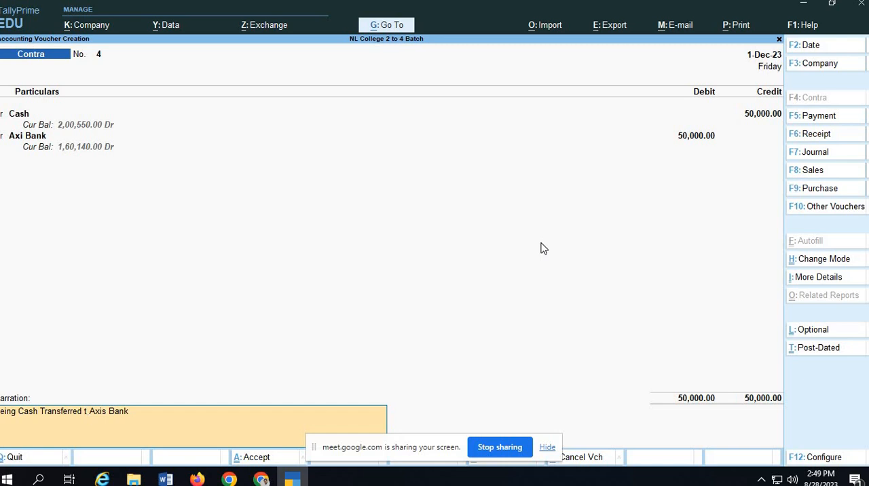
key(BackSpace)
text(to)
key(Return)
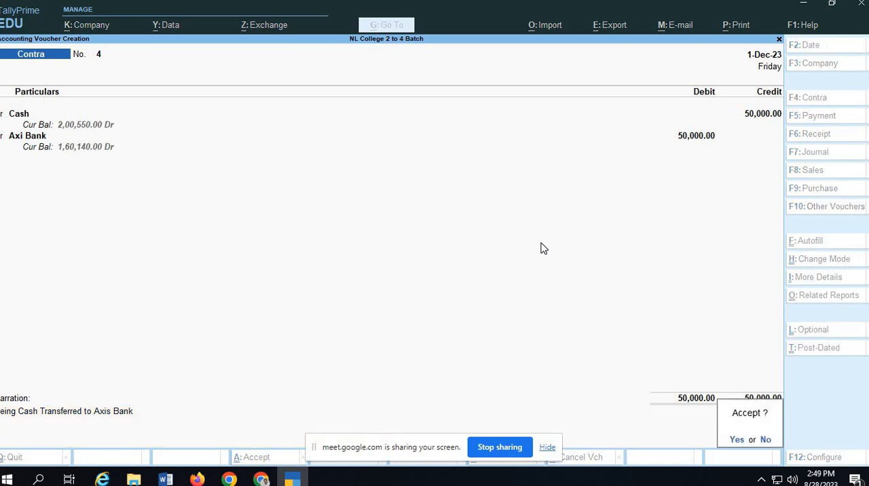
key(Return)
Save Contra voucher 4, check the next entry in Google Classroom, return to TallyPrime, and set Contra voucher 5's date to 2-Mar-24.
key(alt+Tab)
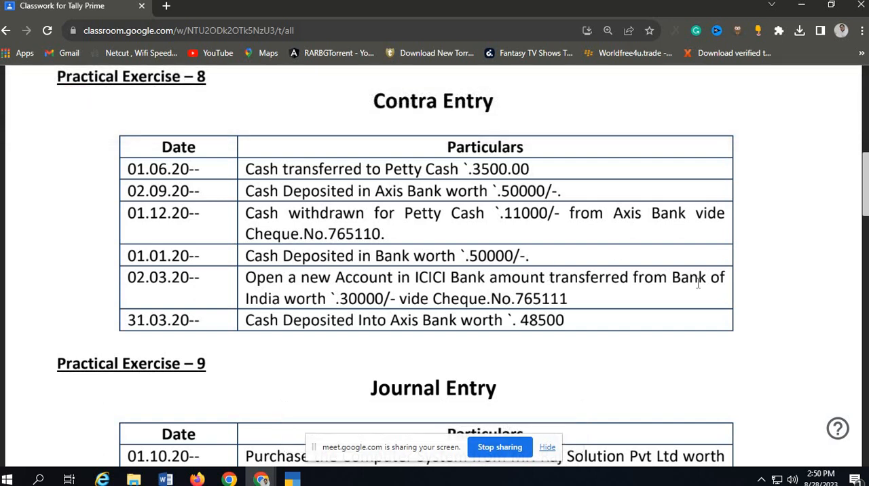
key(alt+Tab)
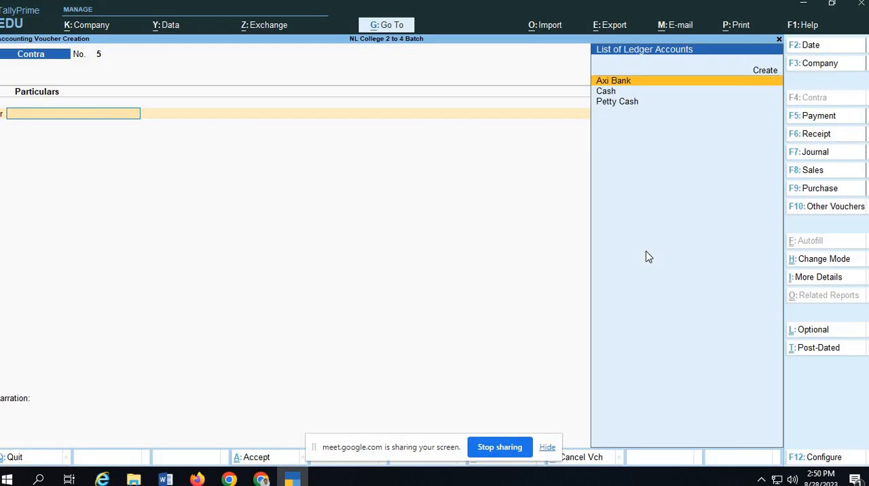
key(F2)
key(BackSpace)
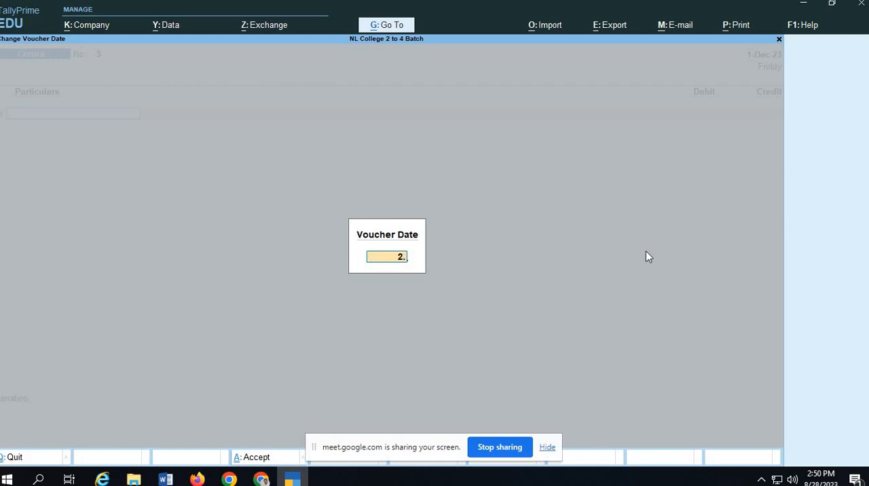
text(2.3)
key(Return)
Recheck the transfer entry in Google Classroom, return to TallyPrime, and start a new ledger named Bank of India.
key(alt+Tab)
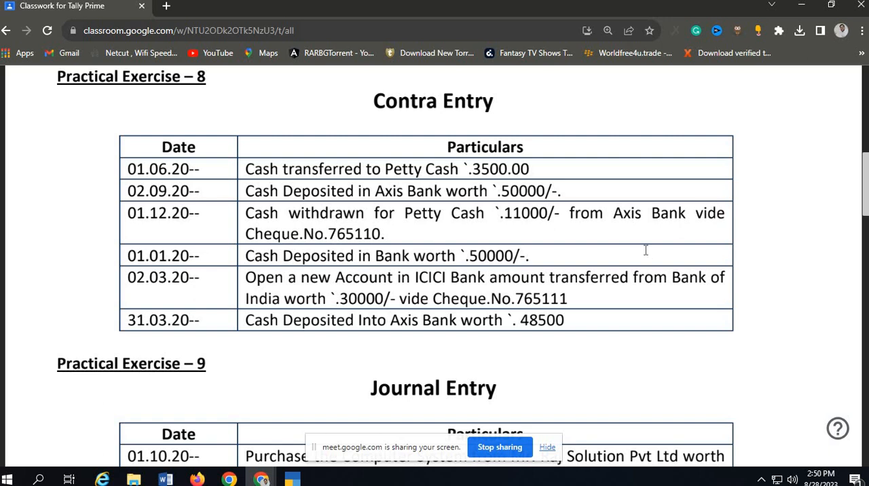
key(alt+Tab)
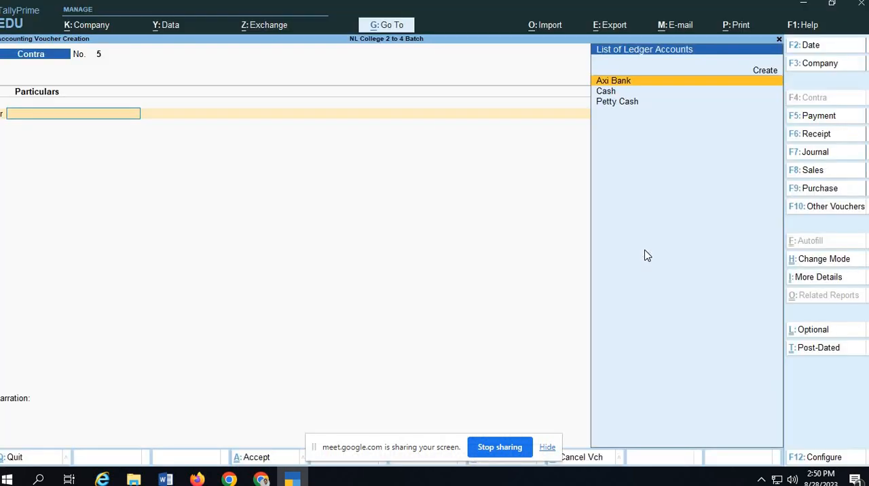
key(alt)
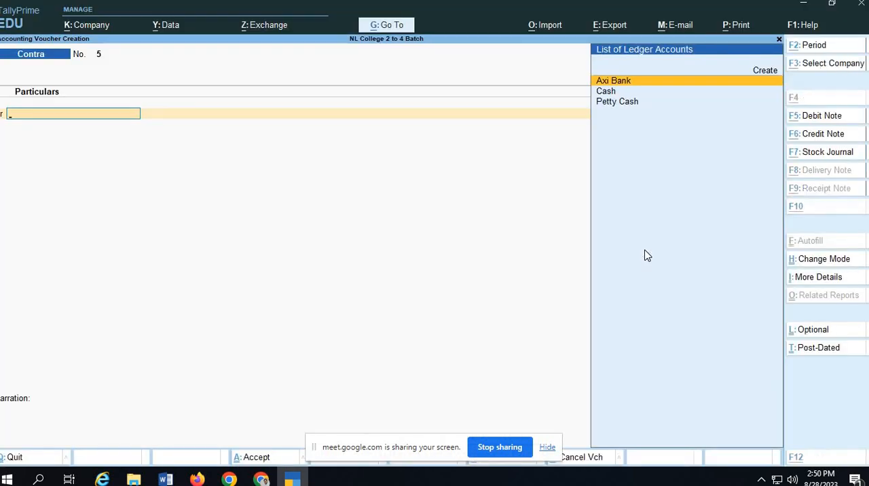
key(alt+c)
text(Bank of)
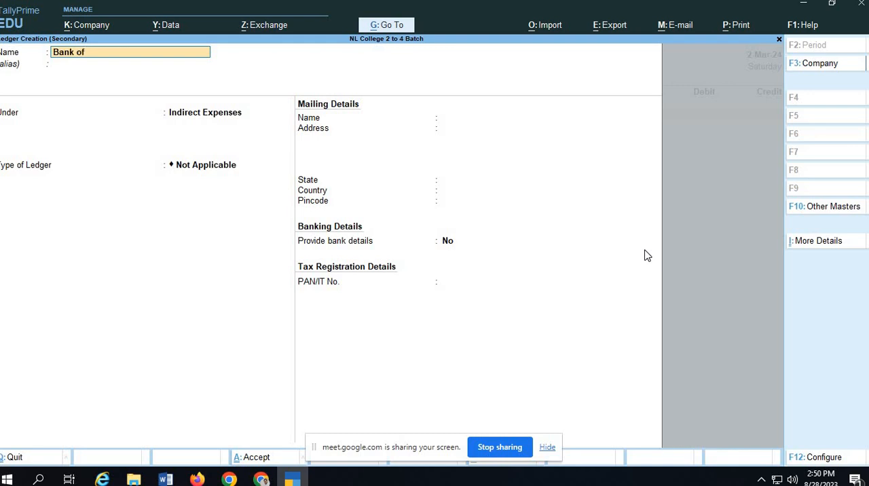
text( India)
key(Return)
Place the Bank of India ledger under Bank Accounts, leave its bank account details blank, and save it.
text(B)
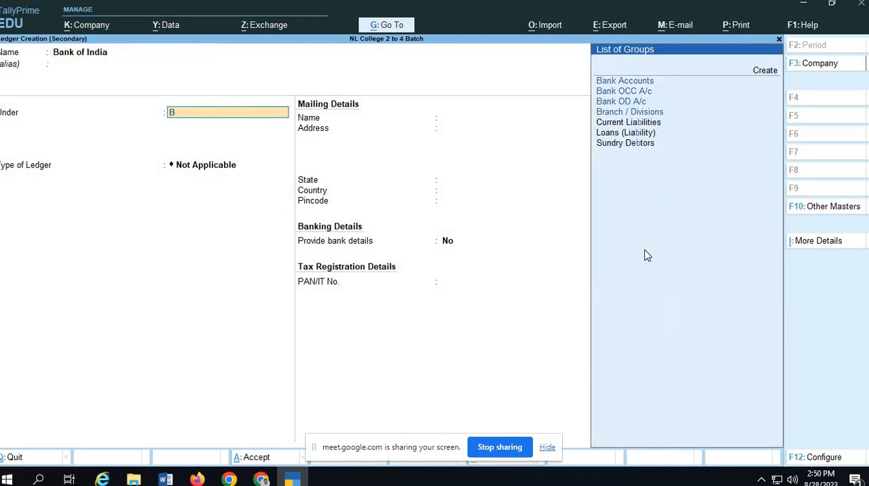
text(ank)
key(Return)
key(Return)
key(Return)
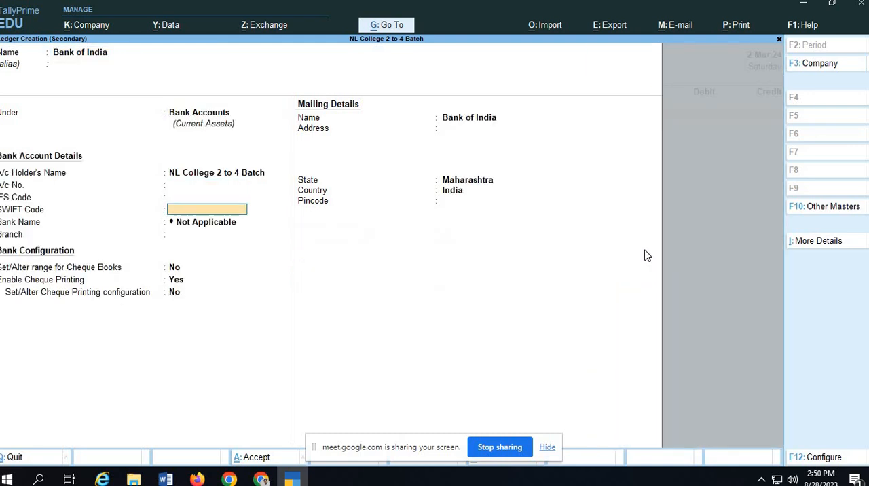
key(Return)
key(Return)
key(ctrl+a)
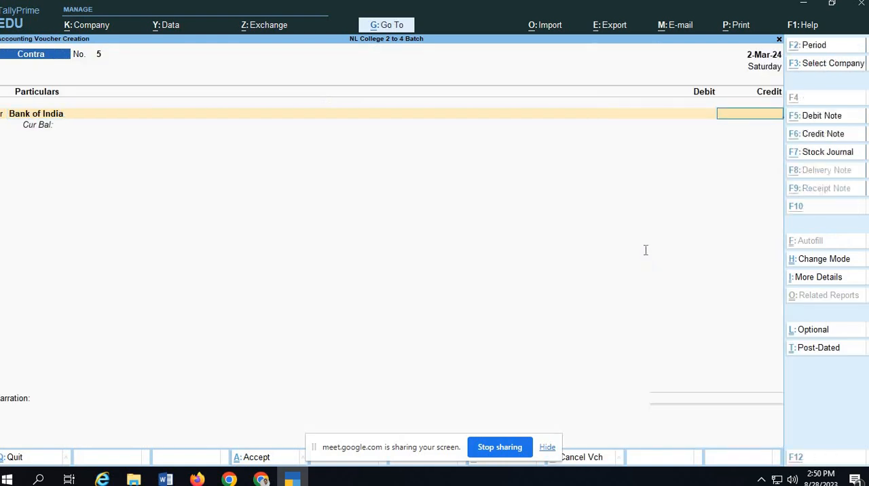
Check the transfer amount in Google Classroom, return to TallyPrime, and credit Bank of India with 30,000 on Contra voucher 5.
key(alt+Tab)
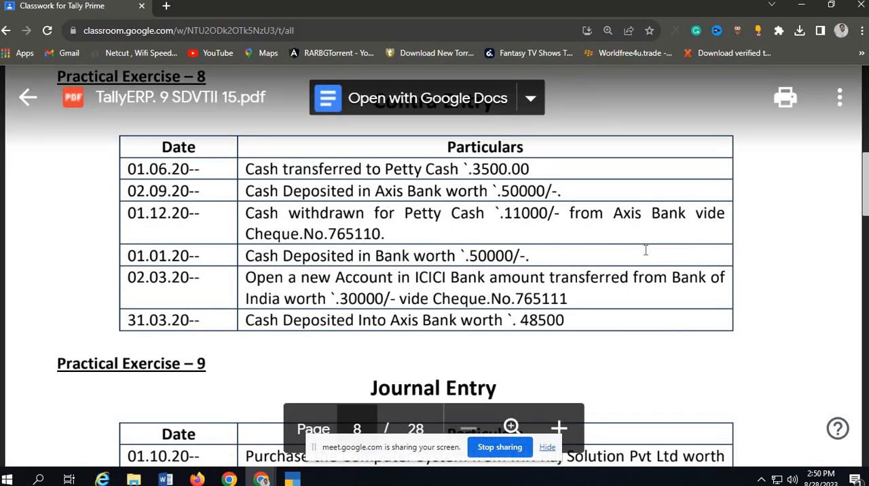
key(alt+Tab)
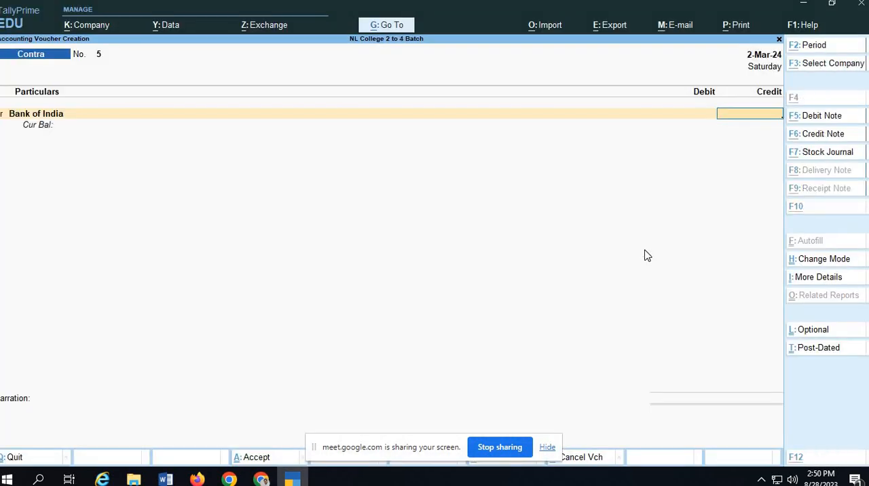
key(alt+Tab)
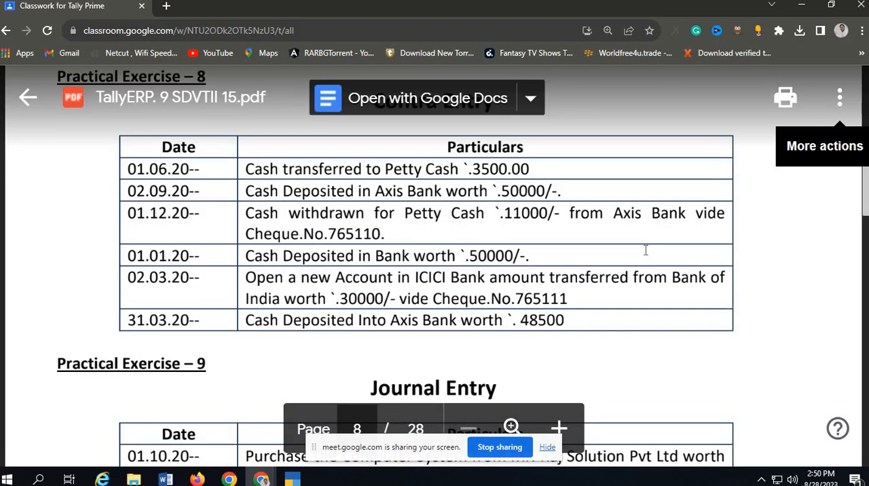
key(alt+Tab)
text(30000)
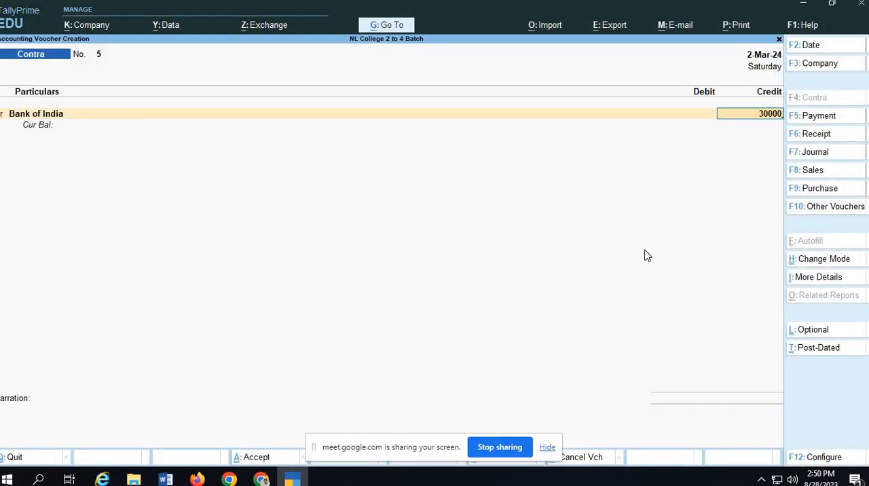
key(Return)
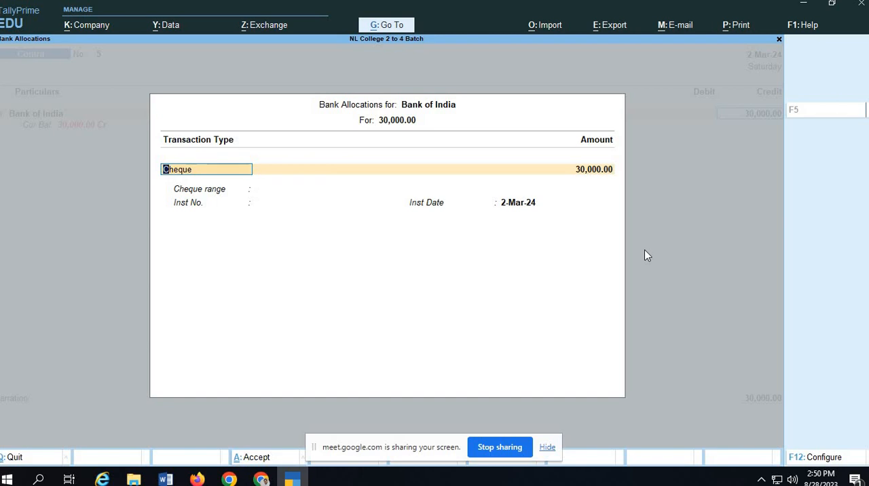
Allocate the full Bank of India amount as a Cheque with instrument number 765111, checking the number in Google Classroom.
key(Return)
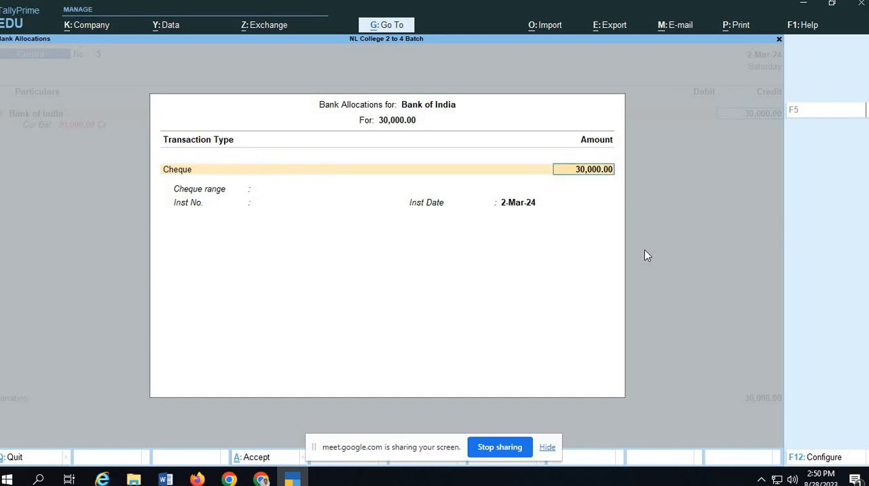
key(Return)
key(alt+Tab)
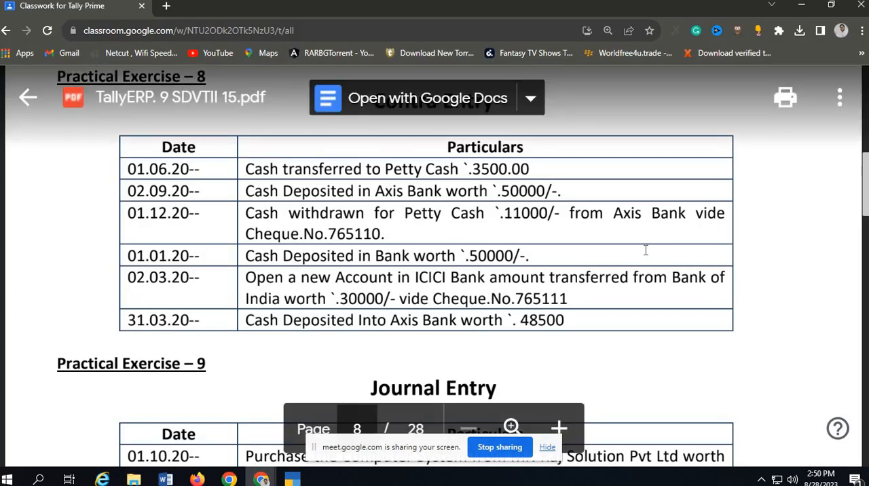
key(alt+Tab)
text(7651)
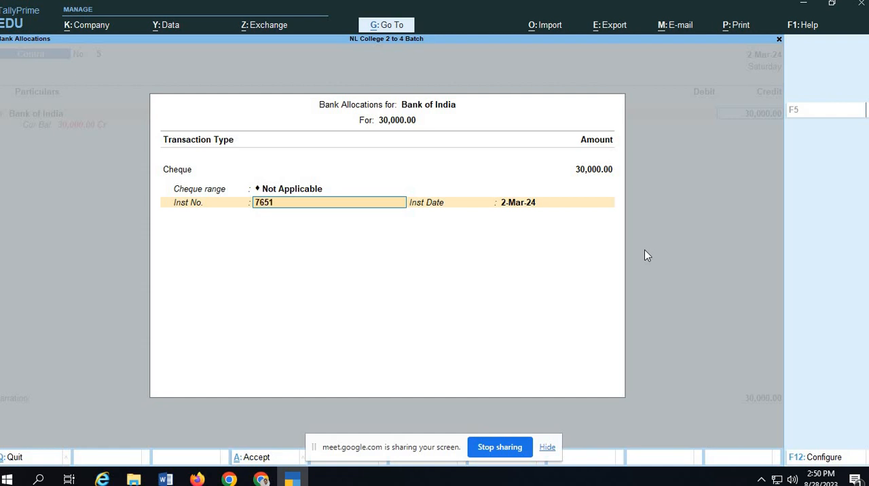
text(11)
key(Return)
key(Return)
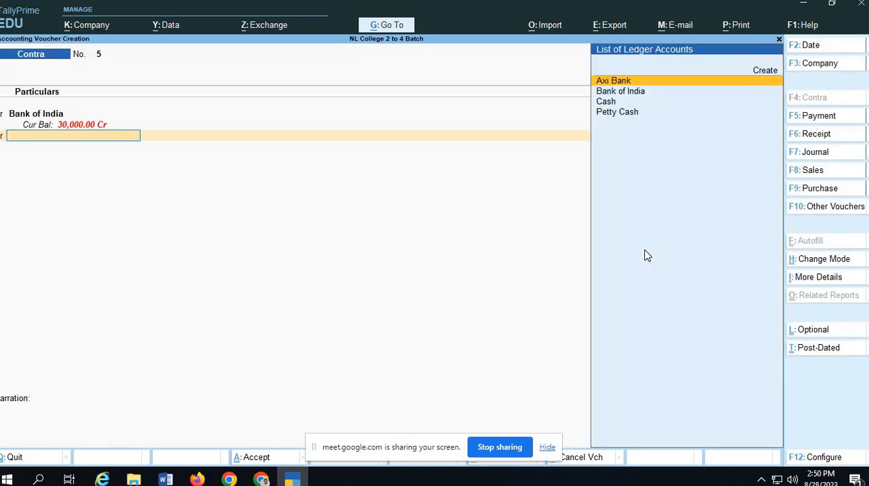
Check the receiving bank in Google Classroom, return to TallyPrime, and start a new ledger named ICICI Bank.
key(alt+Tab)
key(alt+Tab)
key(alt+c)
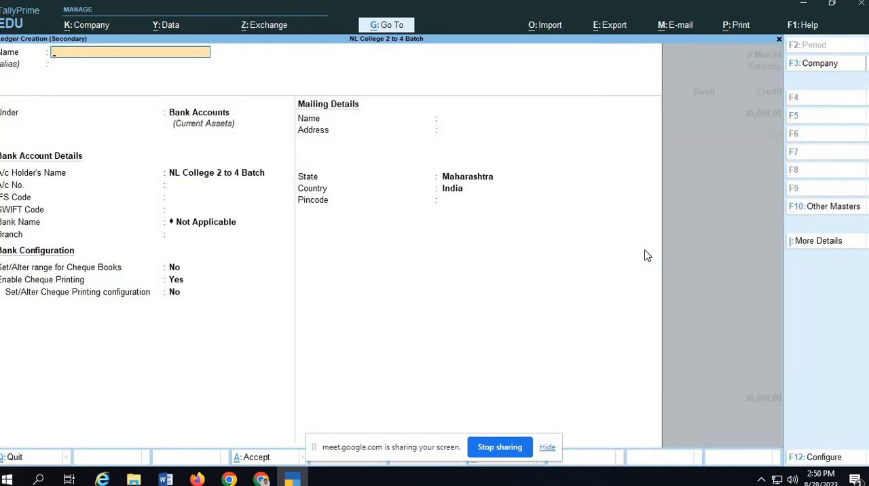
text(ICICIC)
key(BackSpace)
text(Bank)
key(Return)
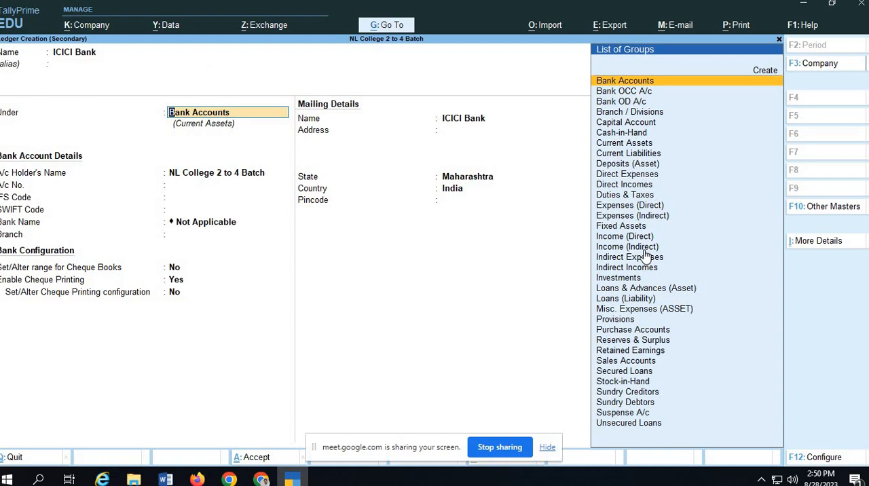
Keep the ICICI Bank ledger under Bank Accounts, leave its bank account details blank, and save it.
key(Return)
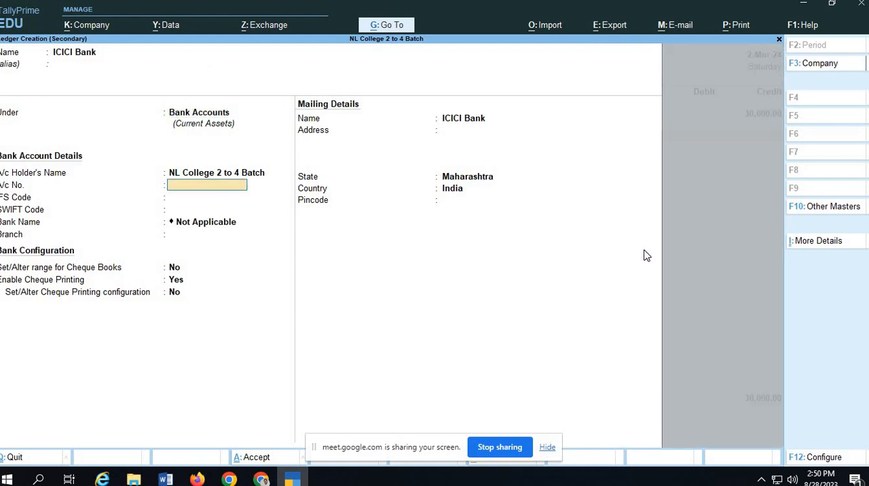
key(Return)
key(Return)
key(Return)
key(Return)
key(Return)
key(Return)
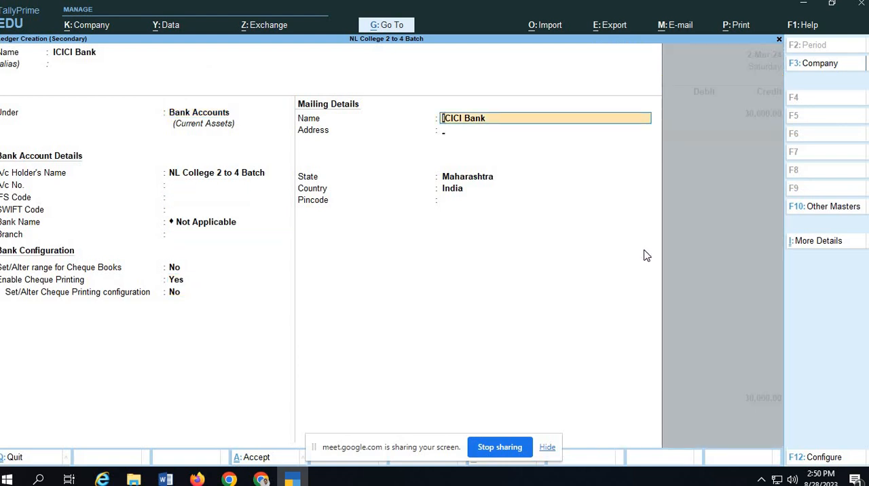
key(Return)
key(ctrl+a)
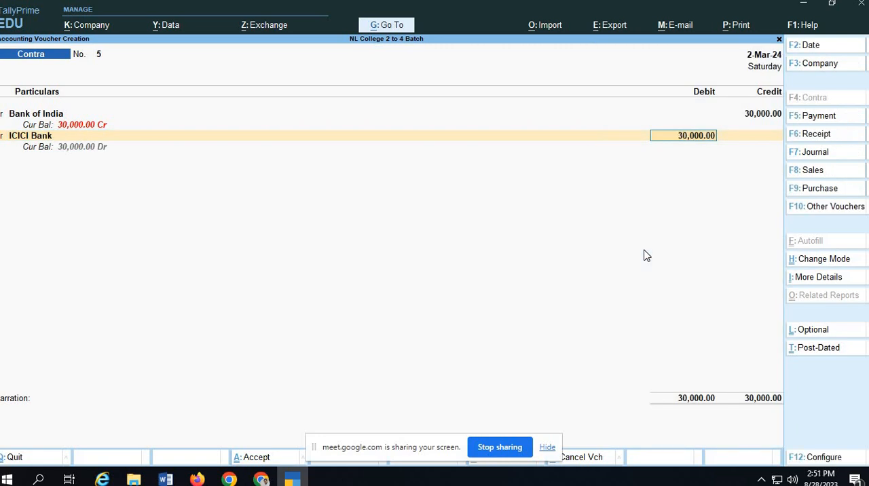
Debit ICICI Bank with 30,000 and accept its Cheque/DD allocation with instrument number 765111 and date 2-Mar-24.
key(Return)
key(Return)
key(Return)
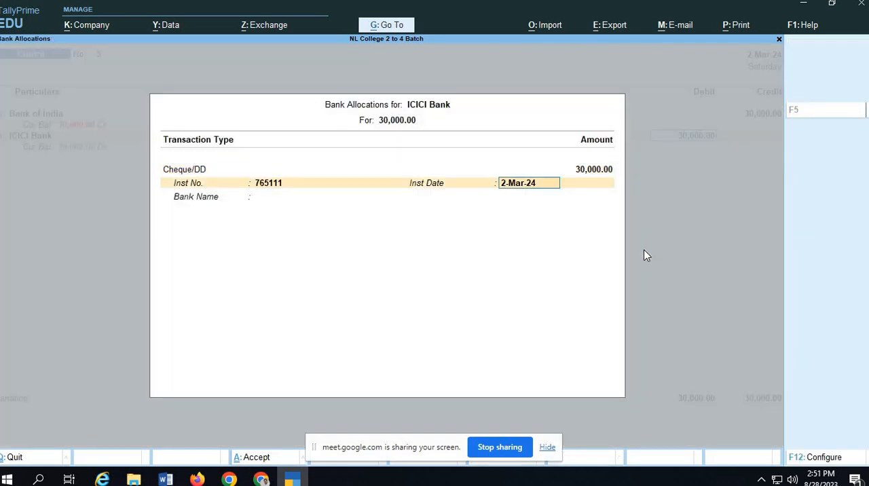
key(Return)
key(Return)
Recheck the entry in Google Classroom and write the voucher narration "Being Amount Transferred to ICICI Bank from Bank of india" in TallyPrime.
key(alt+Tab)
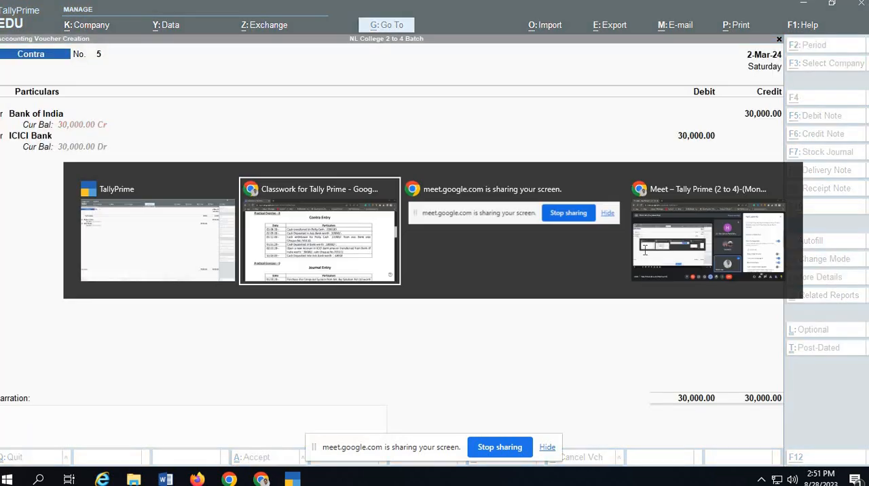
key(alt+Tab)
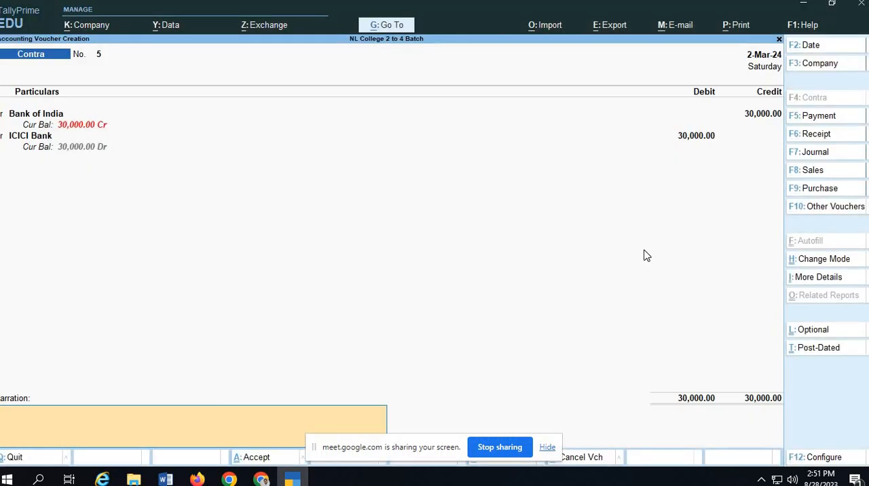
text(BeingAmount Transferred to)
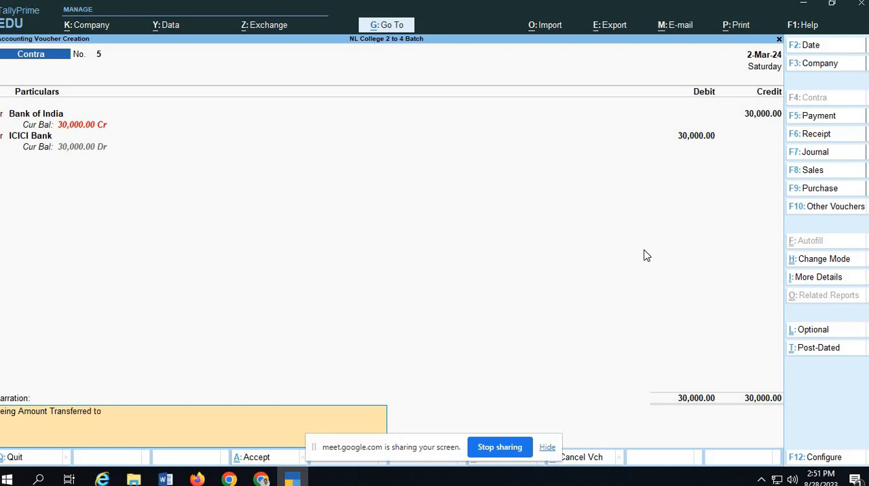
text( ICICI Bank from Bank og)
key(BackSpace)
text(f)
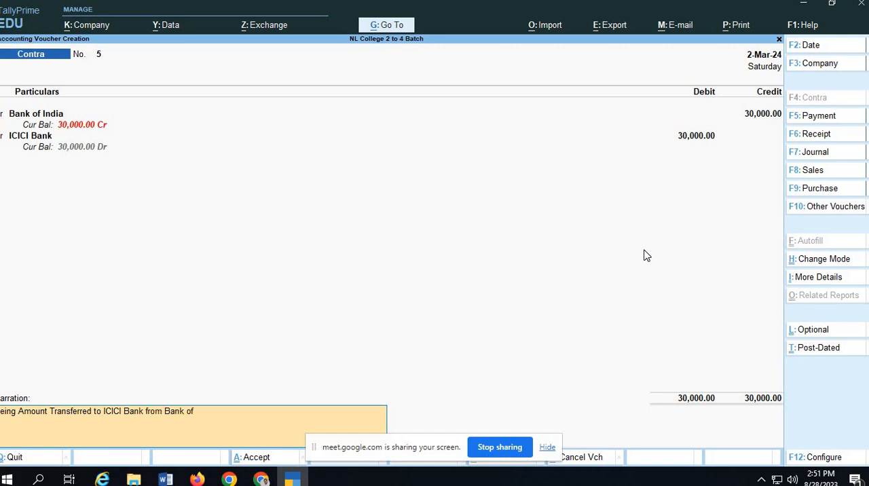
text( india)
key(Return)
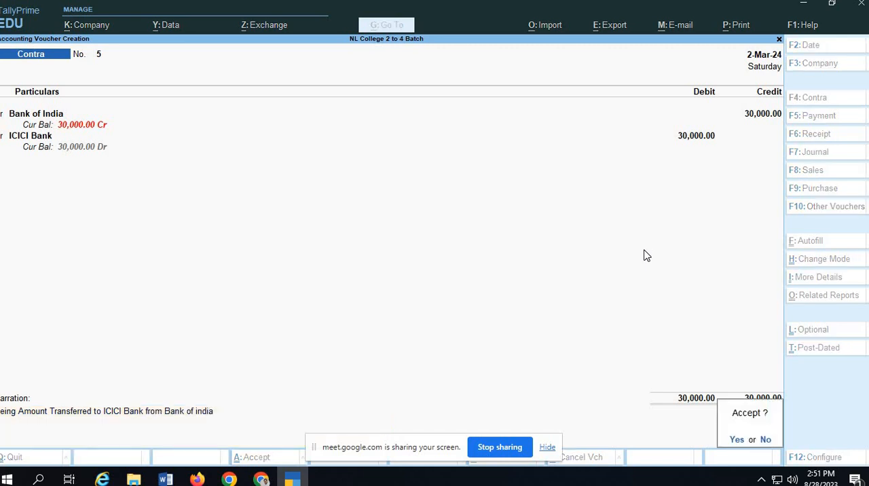
Reopen the narration, append "Vide Cheque No 765111" to it, and save Contra voucher 5.
key(Escape)
text(c)
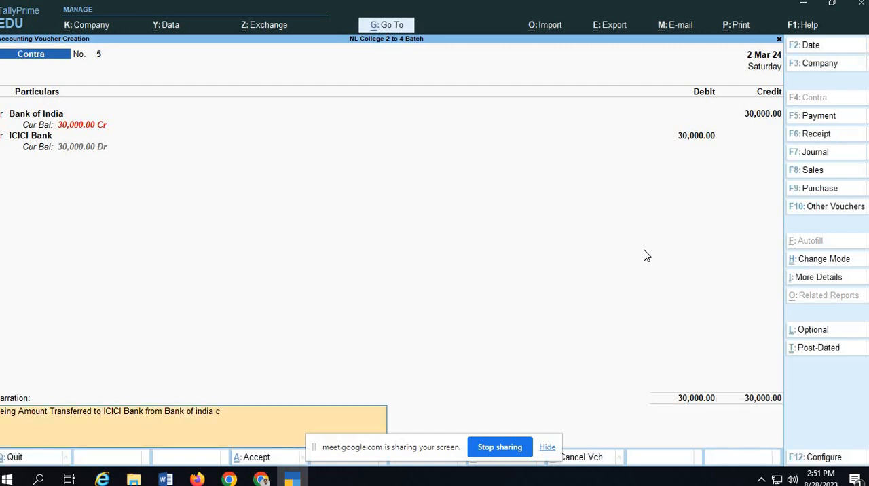
text(heque Ch)
key(BackSpace)
key(BackSpace)
key(BackSpace)
key(BackSpace)
key(BackSpace)
key(BackSpace)
key(BackSpace)
text(Vide Cheque No 765111)
key(Return)
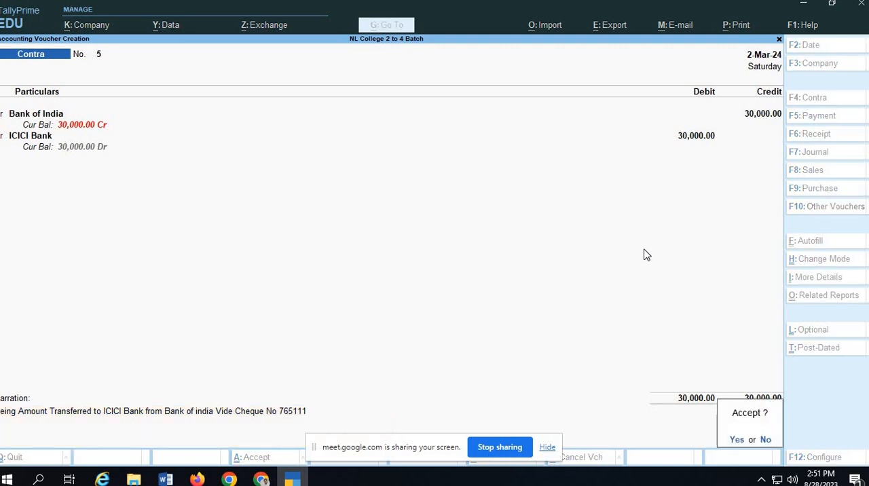
key(Return)
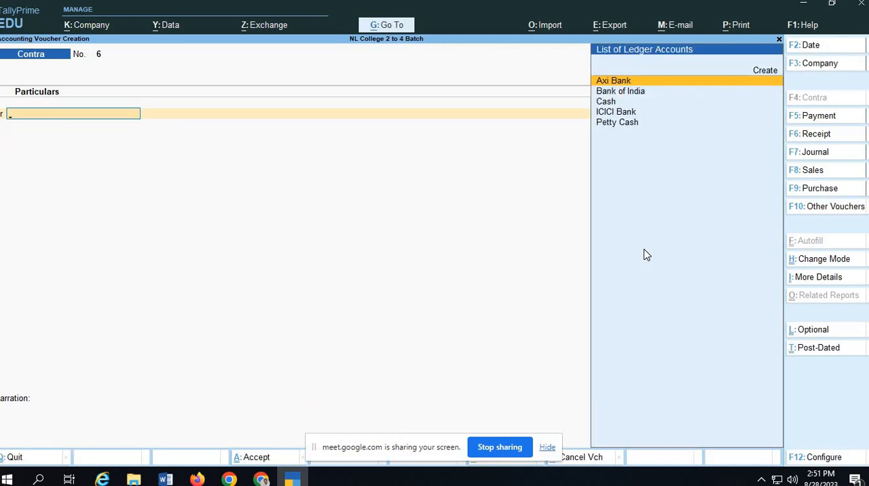
Leave the blank Contra voucher 6 and go to the additional accounting reports.
key(ctrl)
key(ctrl+q)
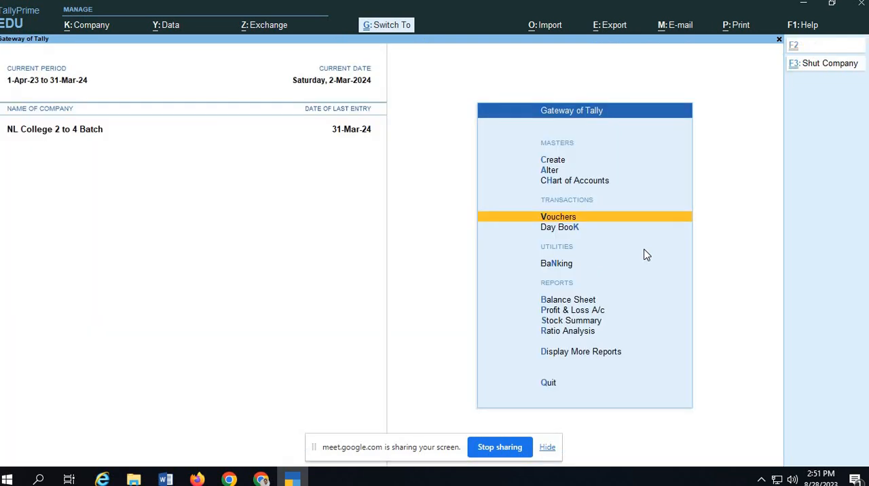
key(Down)
key(Down)
key(Down)
key(Down)
key(Down)
key(Down)
key(Down)
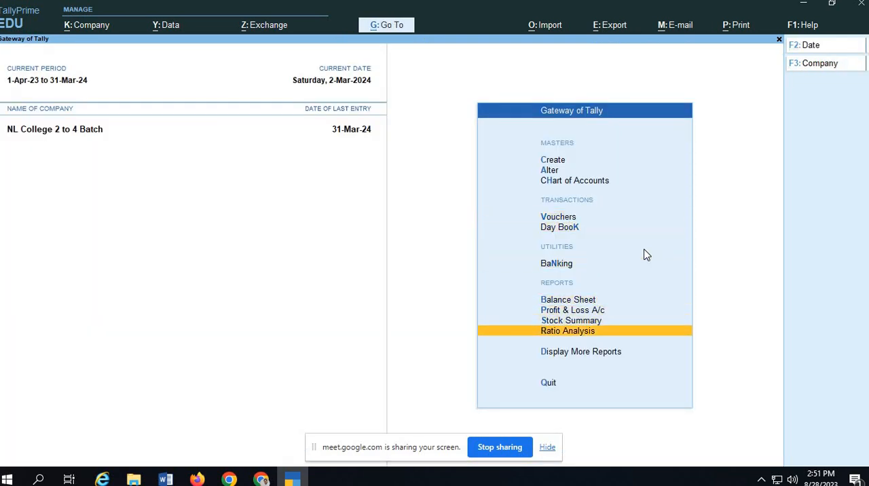
key(Return)
View the Statistics report under Statements of Accounts and open its monthly register of Contra vouchers.
key(Down)
key(Down)
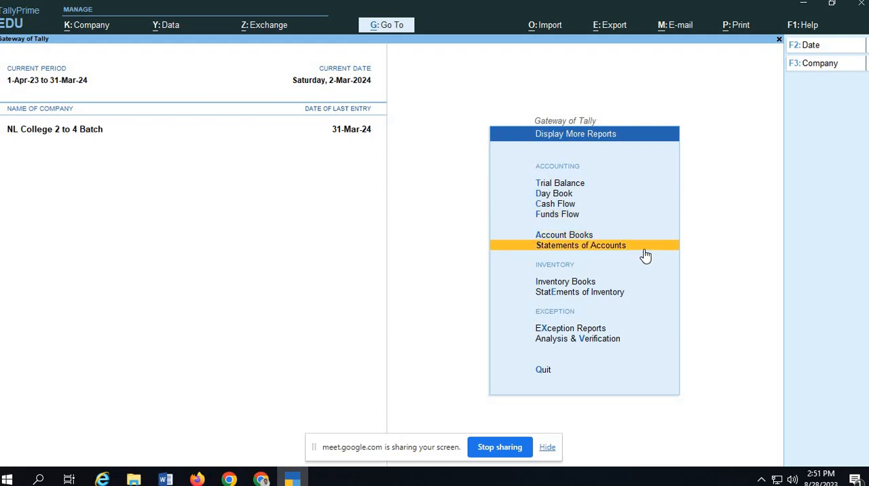
key(Up)
key(Down)
key(Return)
key(Down)
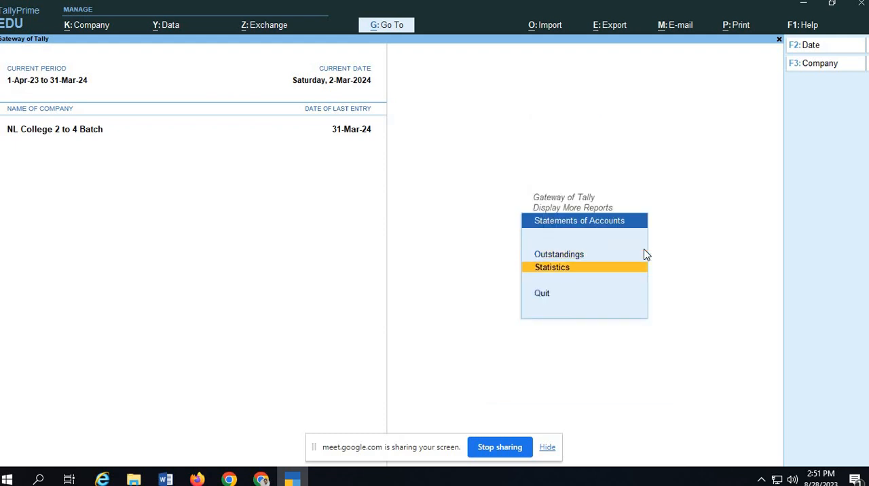
key(Return)
key(Return)
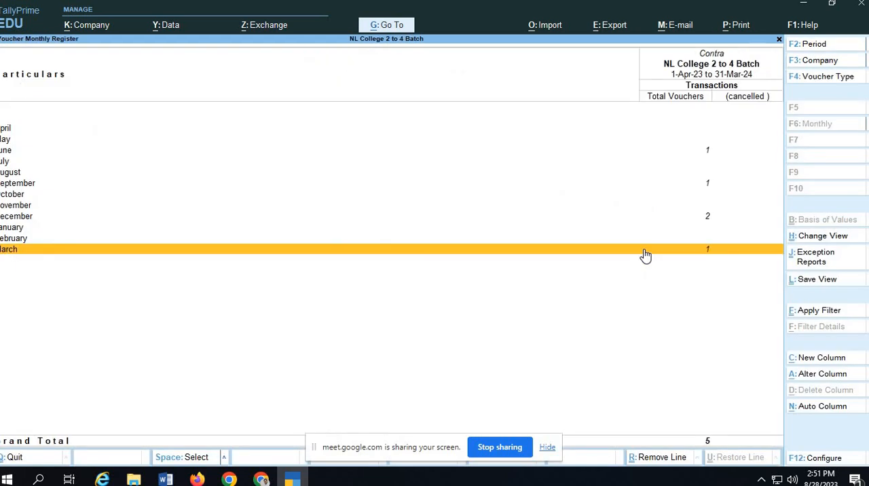
Back out to Statements of Accounts, reopen the Contra monthly register through Statistics, and drill down to the March vouchers.
key(Escape)
key(Escape)
key(Return)
key(Down)
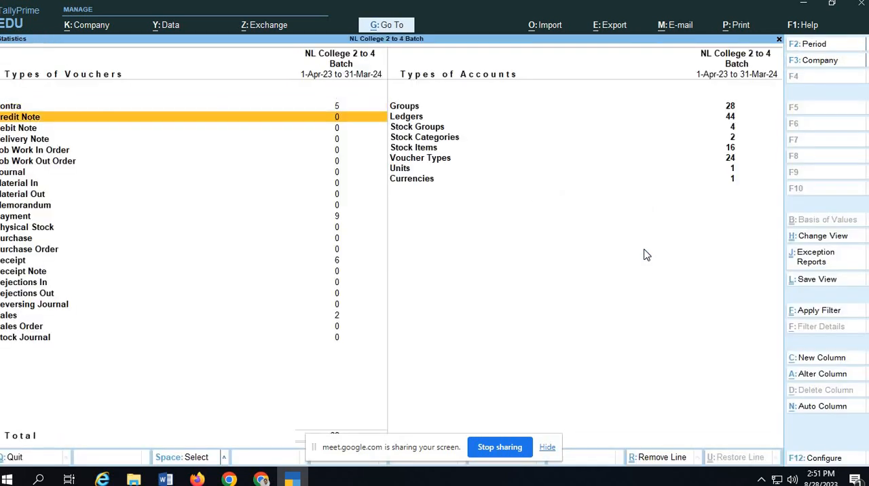
key(Up)
key(Return)
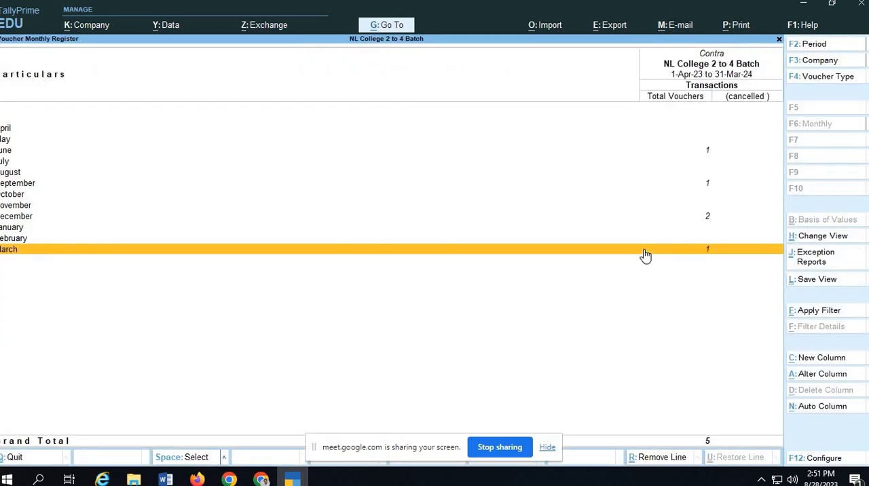
key(Return)
Change the period of the contra voucher list to 1-4-2023 through 31-3-2024.
key(F2)
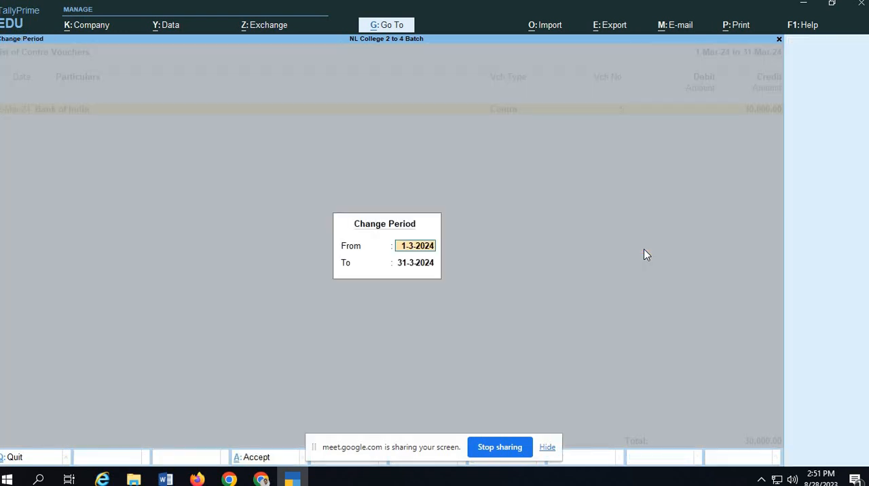
text(1.4.0)
key(BackSpace)
key(BackSpace)
key(Return)
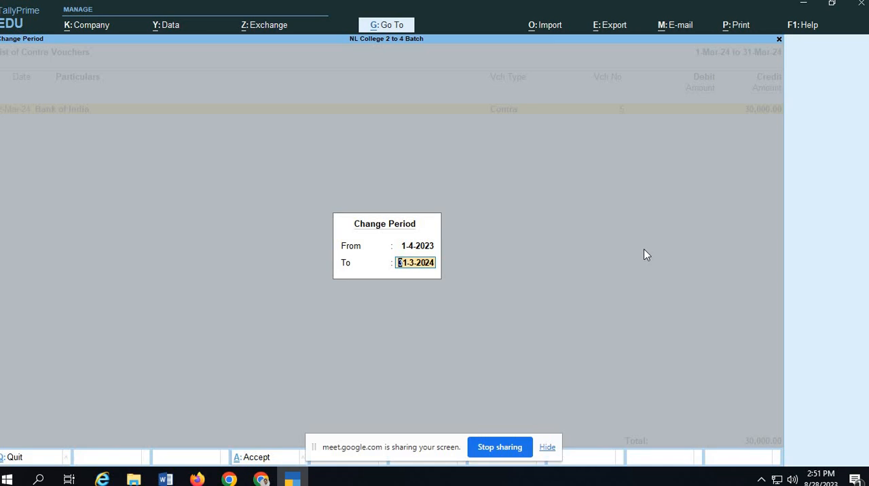
key(BackSpace)
key(BackSpace)
key(Return)
key(BackSpace)
key(Return)
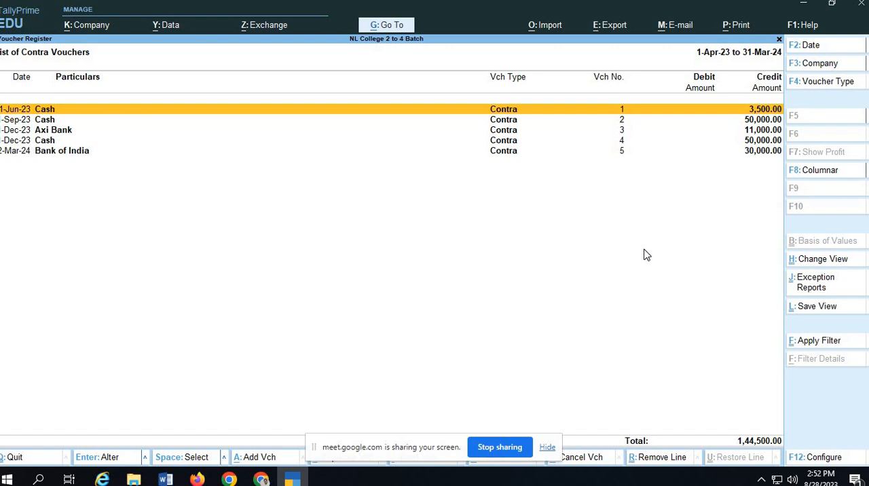
Show the contra voucher list in detailed format and compare it with the Practical Exercise 8 table in Google Classroom.
key(alt+F5)
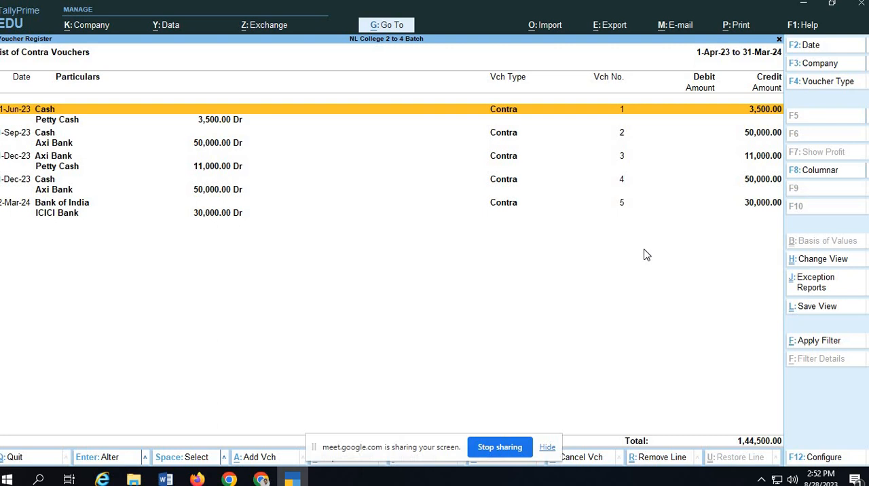
key(alt+Tab)
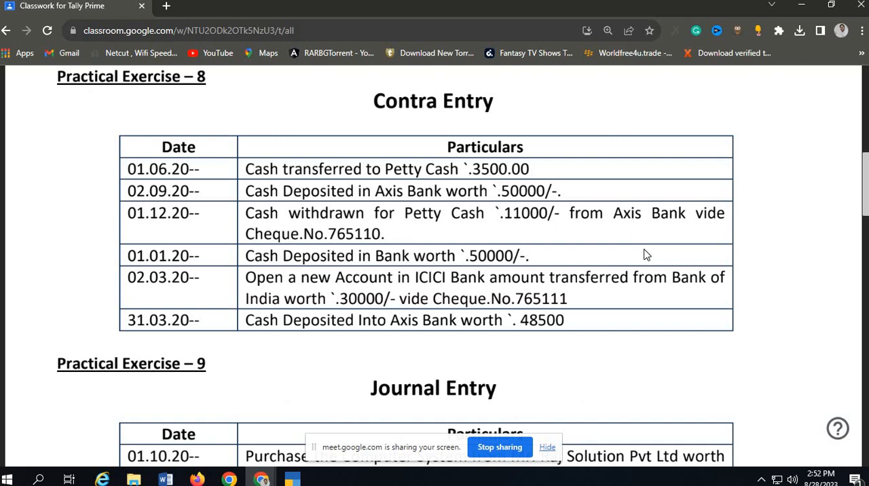
key(alt+Tab)
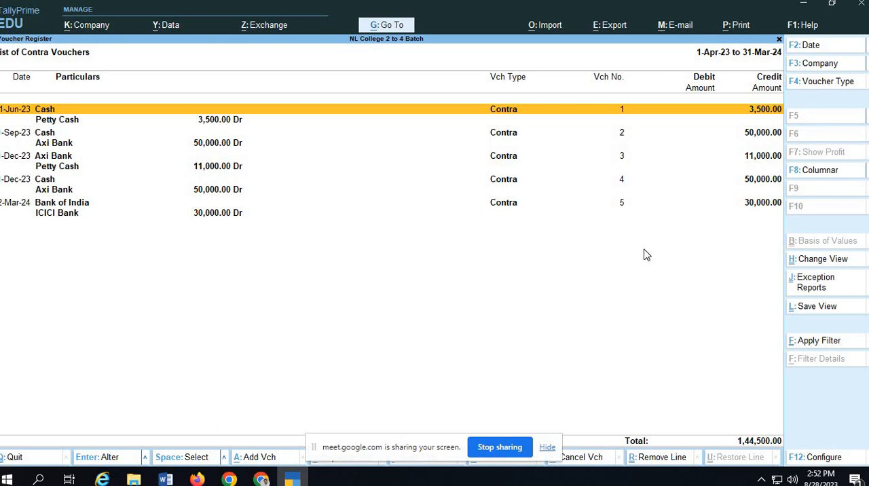
Close the contra voucher list and the Statistics report, returning to Statements of Accounts in TallyPrime.
key(ctrl)
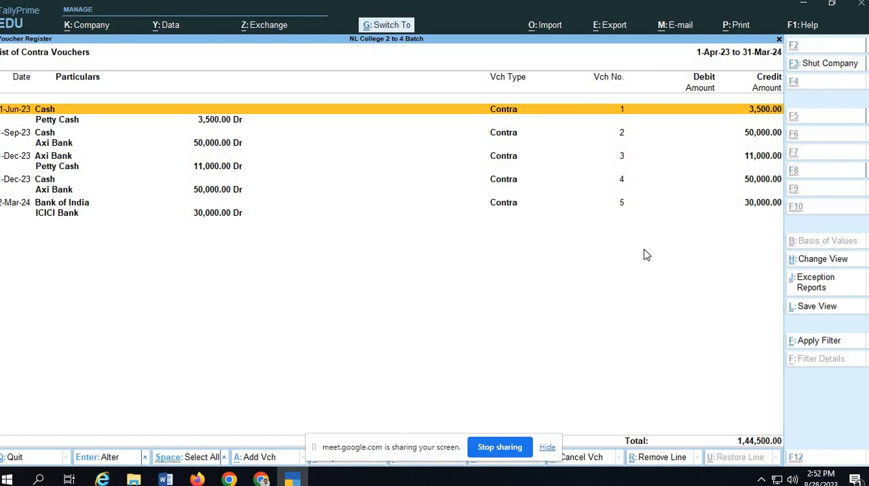
key(Escape)
key(Escape)
key(Escape)
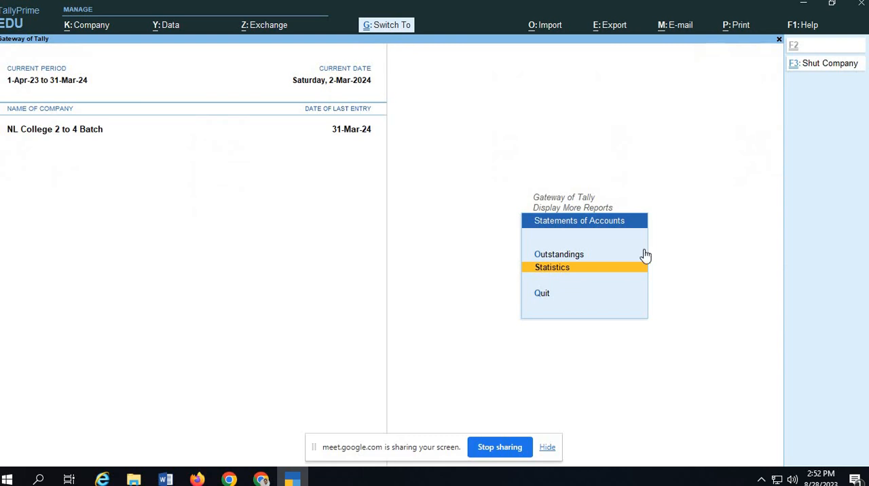